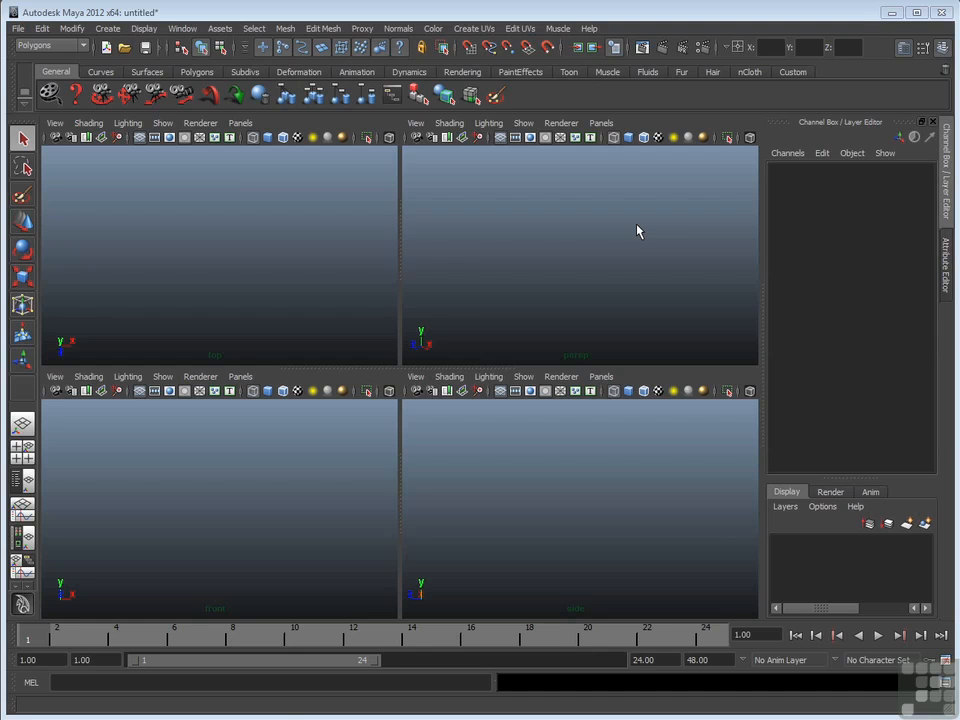
# Create a polygon sphere with 4 axis divisions and 4 height divisions
pyautogui.click(106, 28)
pyautogui.moveTo(129, 64)
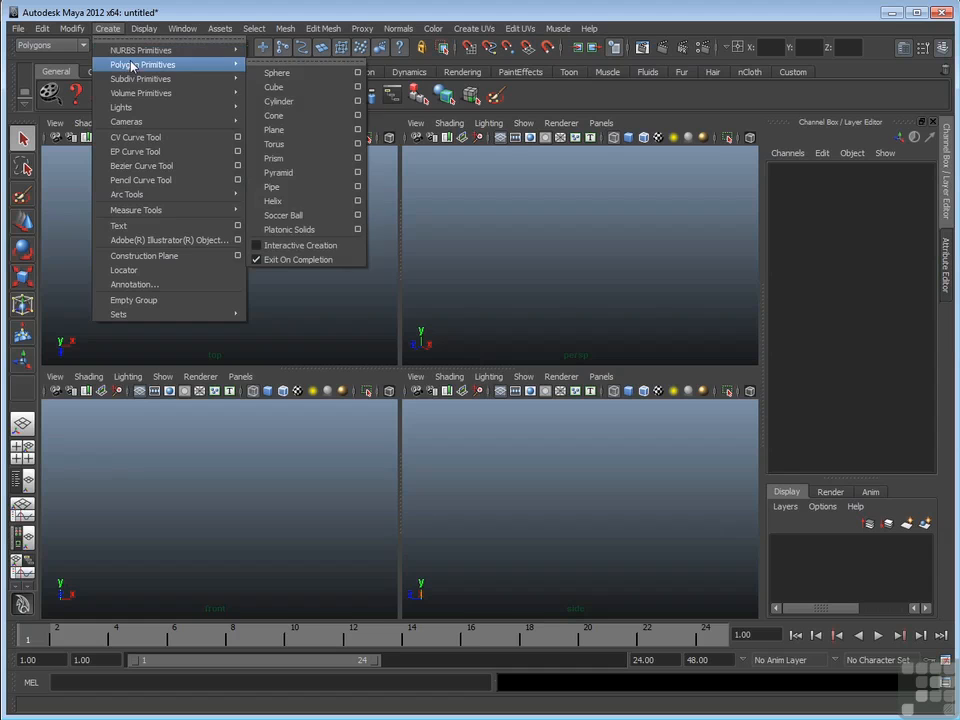
pyautogui.click(356, 73)
pyautogui.press('Tab')
pyautogui.write('4')
pyautogui.press('Tab')
pyautogui.write('4')
pyautogui.click(596, 197)
pyautogui.press('Tab')
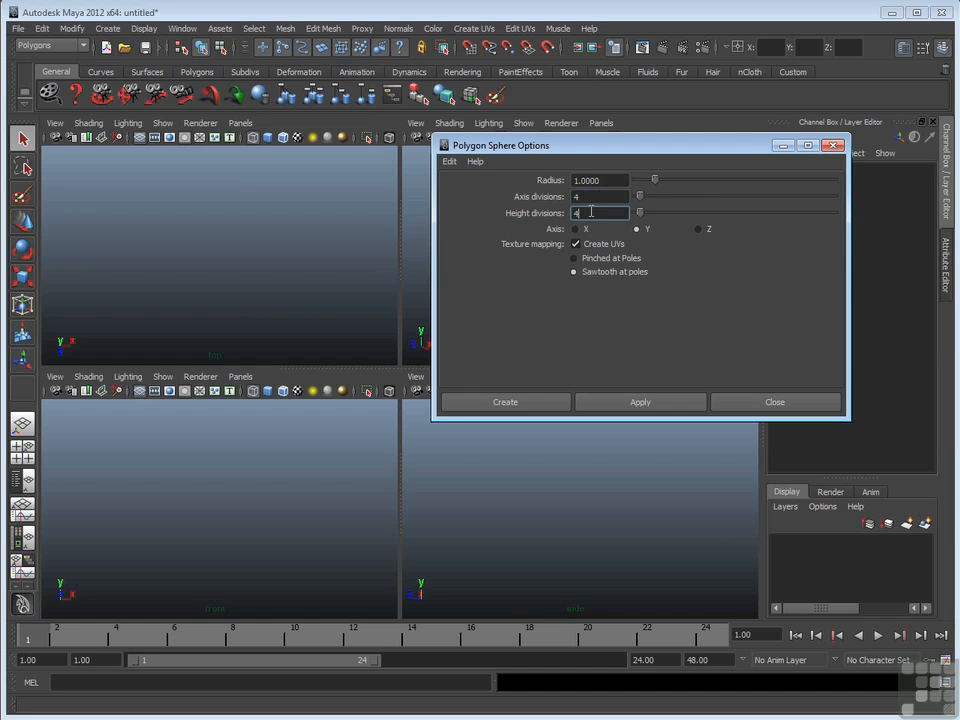
pyautogui.click(550, 402)
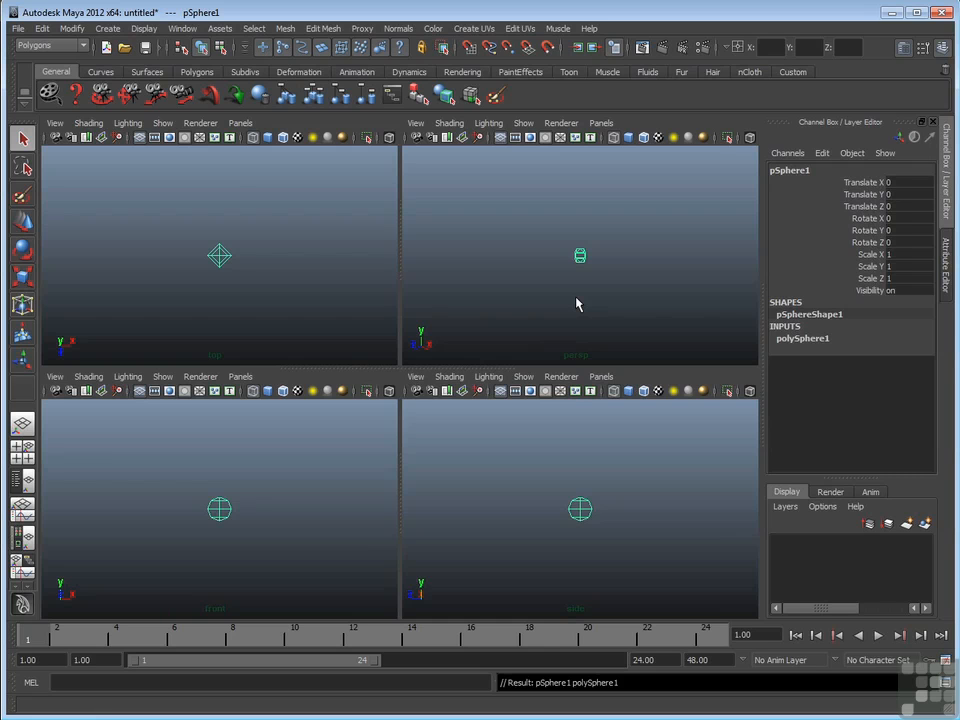
# Frame the sphere in all four views and maximise the perspective view
pyautogui.press('f')
pyautogui.press('f')
pyautogui.press('f')
pyautogui.press('f')
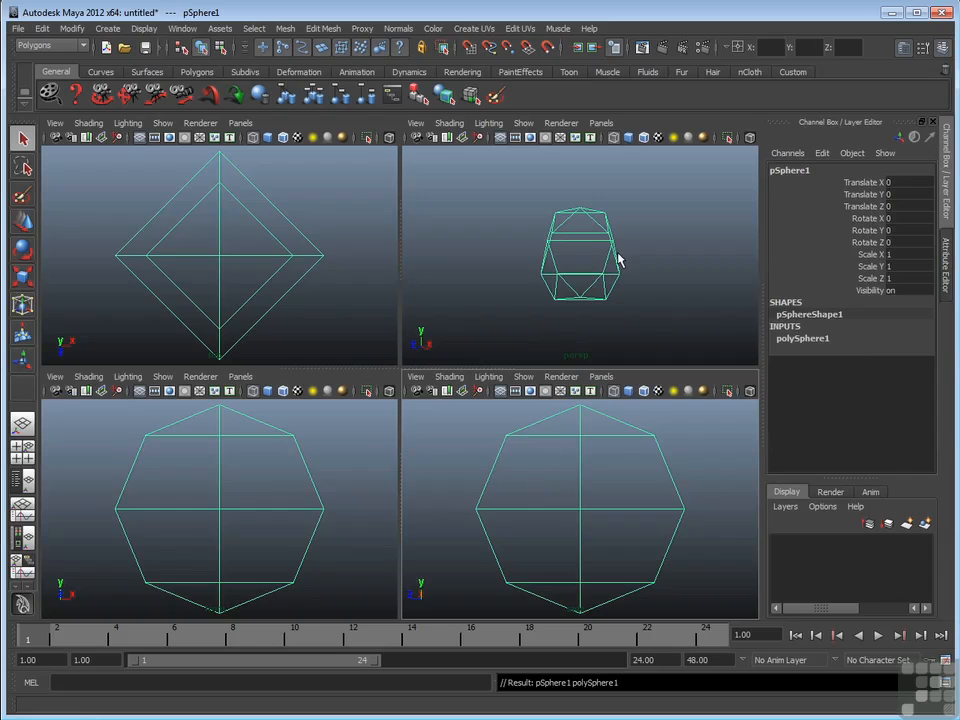
pyautogui.keyDown('alt'); pyautogui.moveTo(617, 261); pyautogui.dragTo(514, 242); pyautogui.keyUp('alt')
pyautogui.press('space')
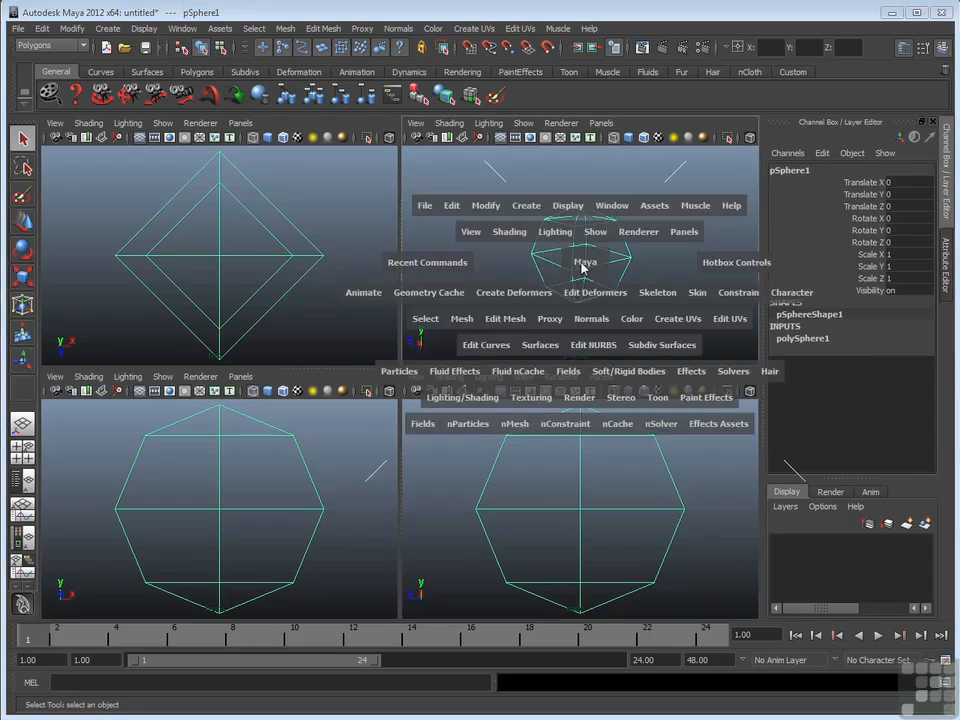
# Display the sphere with Smooth Shade All in the perspective view
pyautogui.click(88, 123)
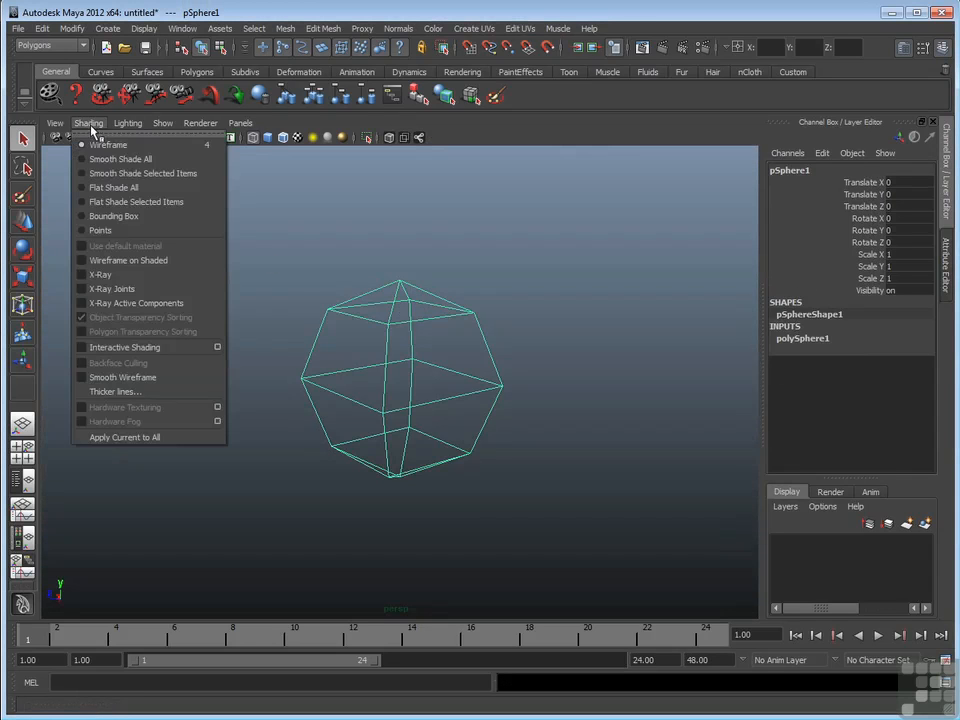
pyautogui.click(135, 160)
pyautogui.moveTo(450, 407)
pyautogui.keyDown('alt'); pyautogui.mouseDown()
pyautogui.moveTo(478, 411)
pyautogui.moveTo(680, 333)
pyautogui.moveTo(626, 358)
pyautogui.moveTo(516, 339)
pyautogui.mouseUp(); pyautogui.keyUp('alt')
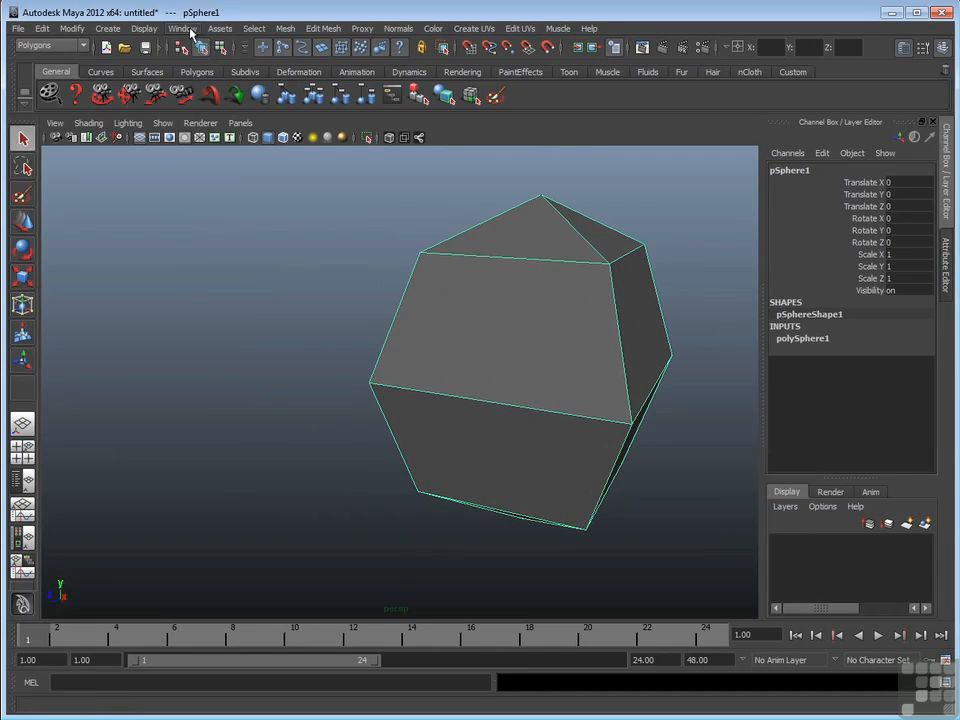
# Open the UV Texture Editor beside the sphere to show its UV layout
pyautogui.click(190, 29)
pyautogui.click(218, 211)
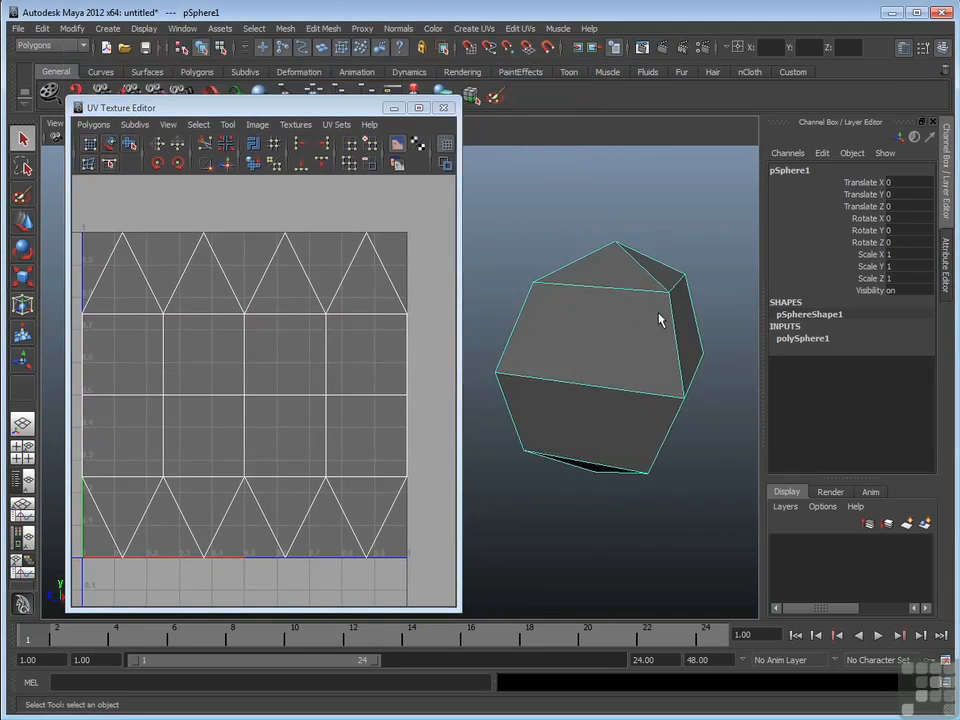
pyautogui.keyDown('alt'); pyautogui.moveTo(659, 319); pyautogui.dragTo(612, 331); pyautogui.keyUp('alt')
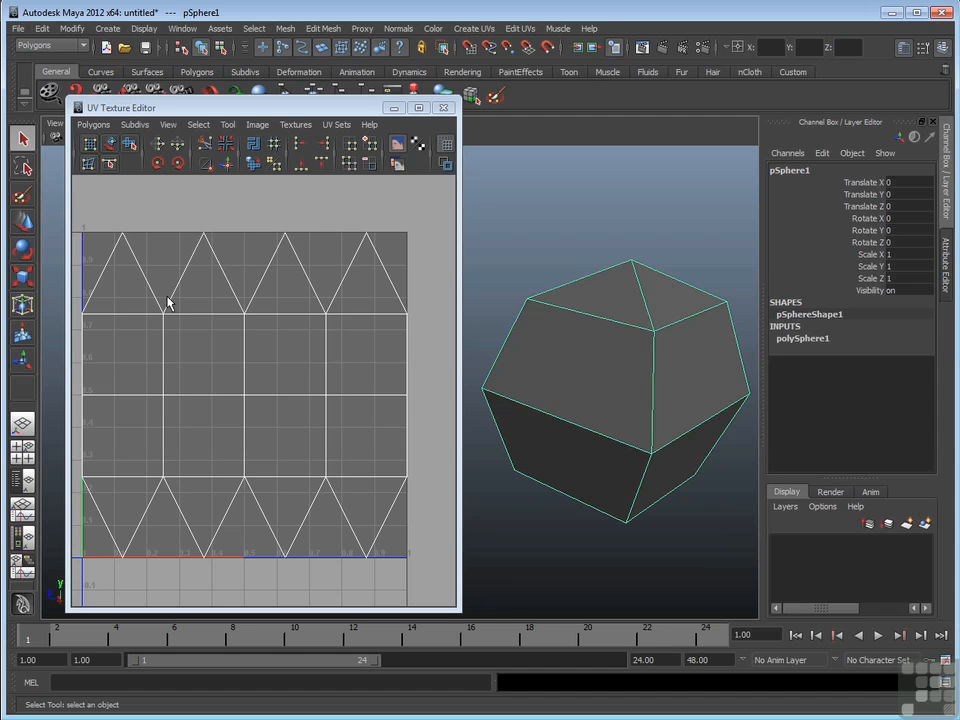
# Switch the UV layout to edge selection and select the edge shared by the third and fourth upper triangles, locating it on the sphere
pyautogui.rightClick(348, 274)
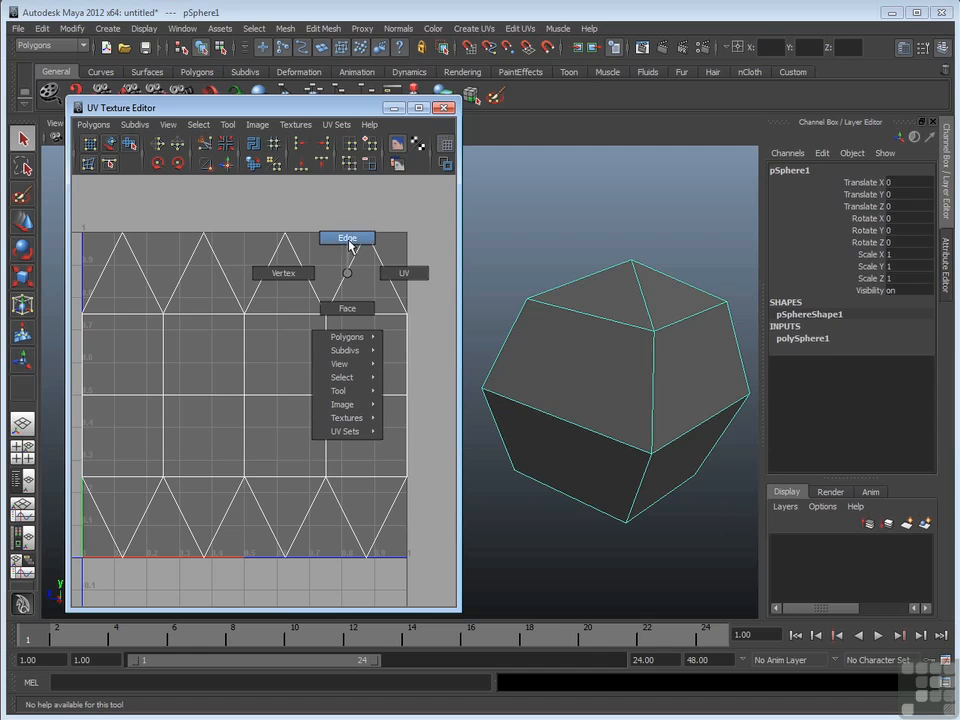
pyautogui.click(348, 239)
pyautogui.click(361, 291)
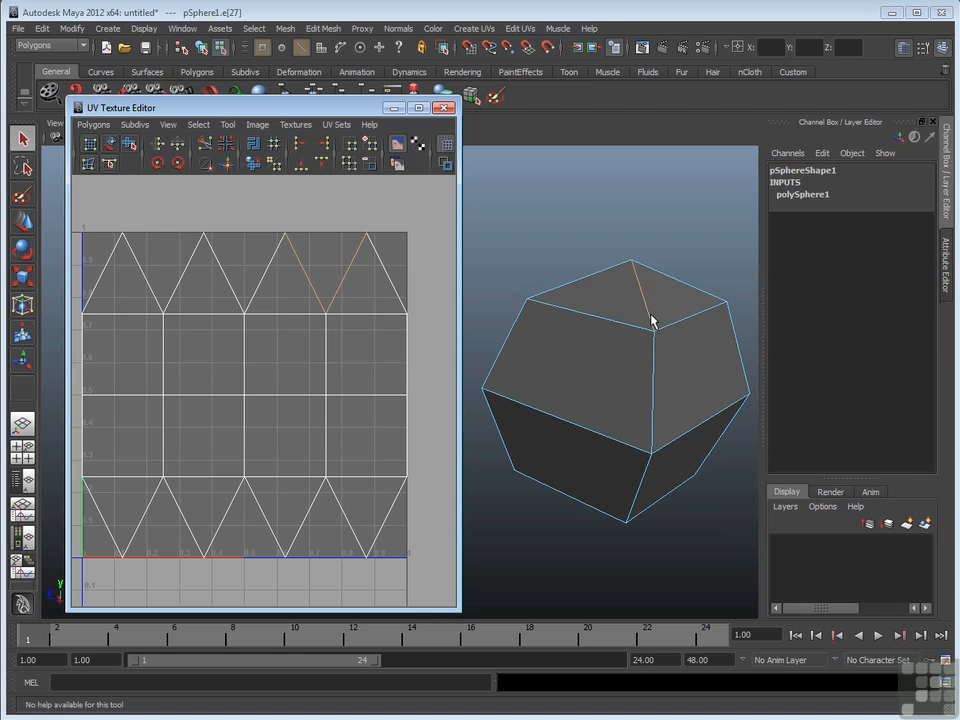
pyautogui.keyDown('alt'); pyautogui.moveTo(651, 320); pyautogui.dragTo(626, 336); pyautogui.keyUp('alt')
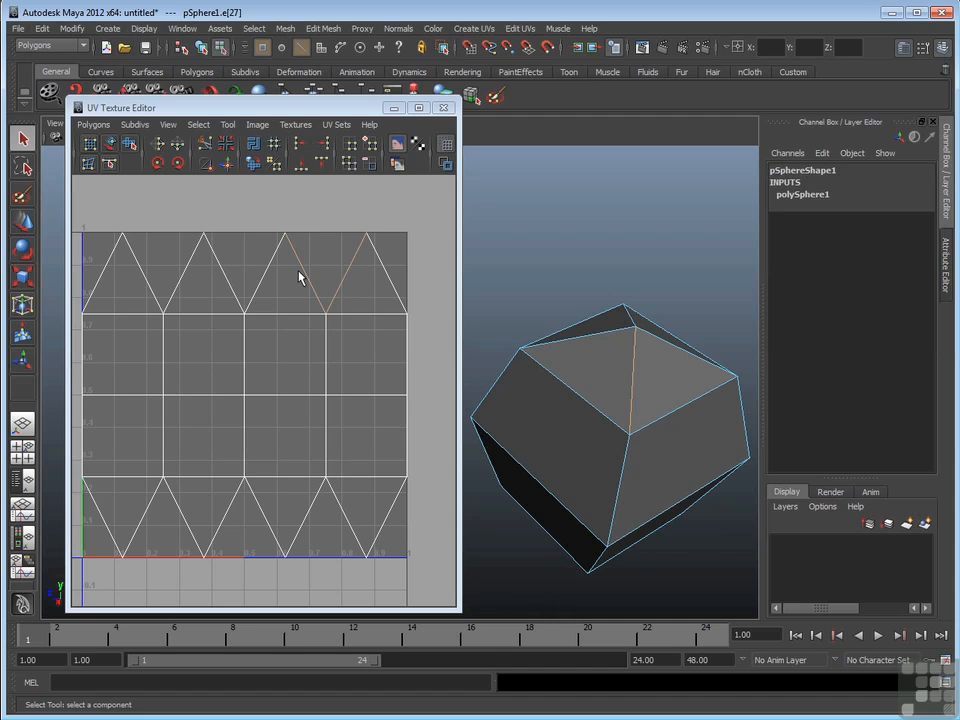
# Select the edge between the second and third upper triangles, then the upper outer border edge, and compare each with the sphere
pyautogui.click(265, 279)
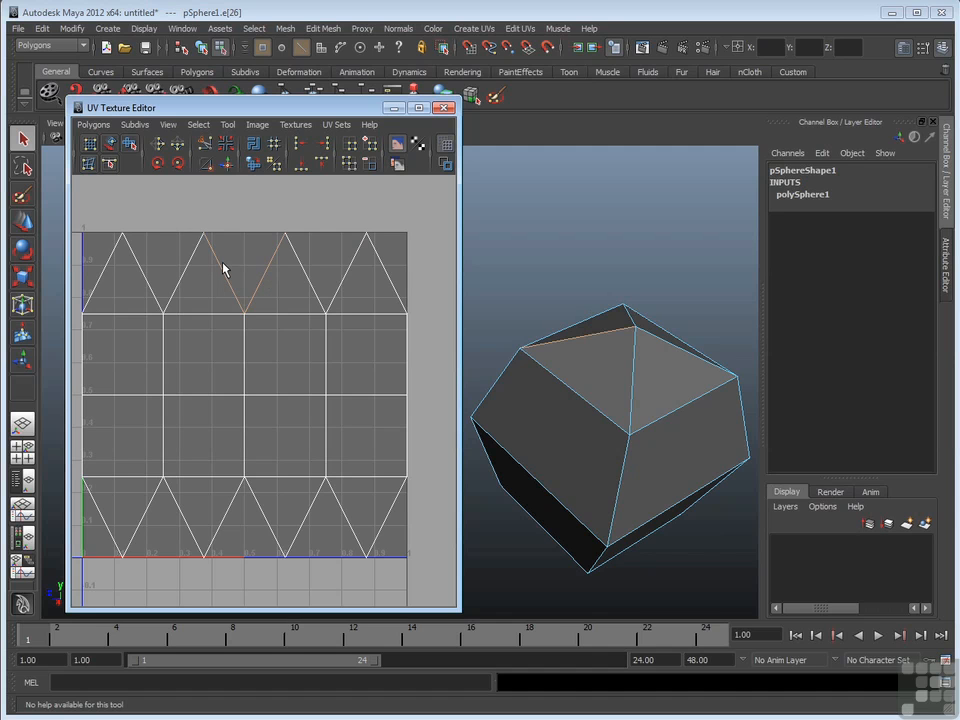
pyautogui.keyDown('alt'); pyautogui.moveTo(703, 416); pyautogui.dragTo(595, 334); pyautogui.keyUp('alt')
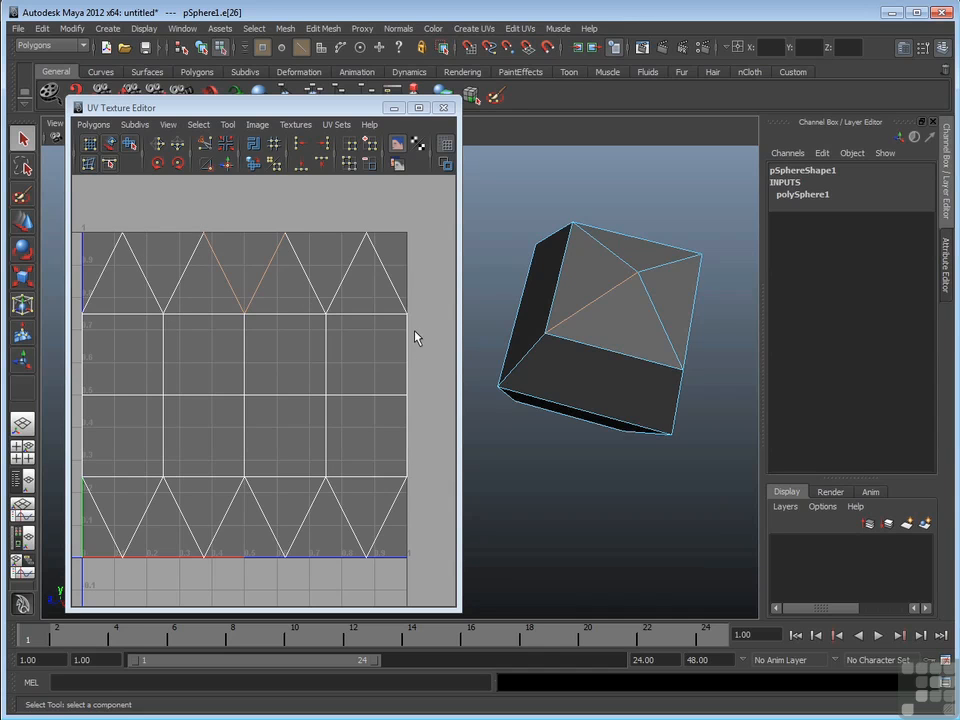
pyautogui.click(387, 377)
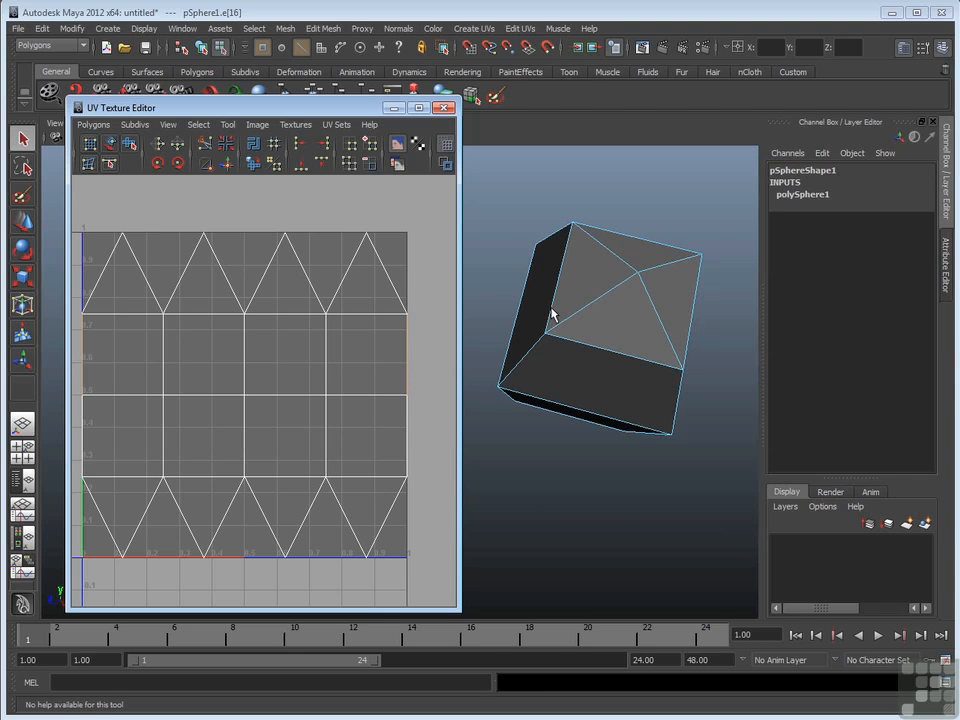
pyautogui.keyDown('alt'); pyautogui.moveTo(649, 328); pyautogui.dragTo(621, 352); pyautogui.keyUp('alt')
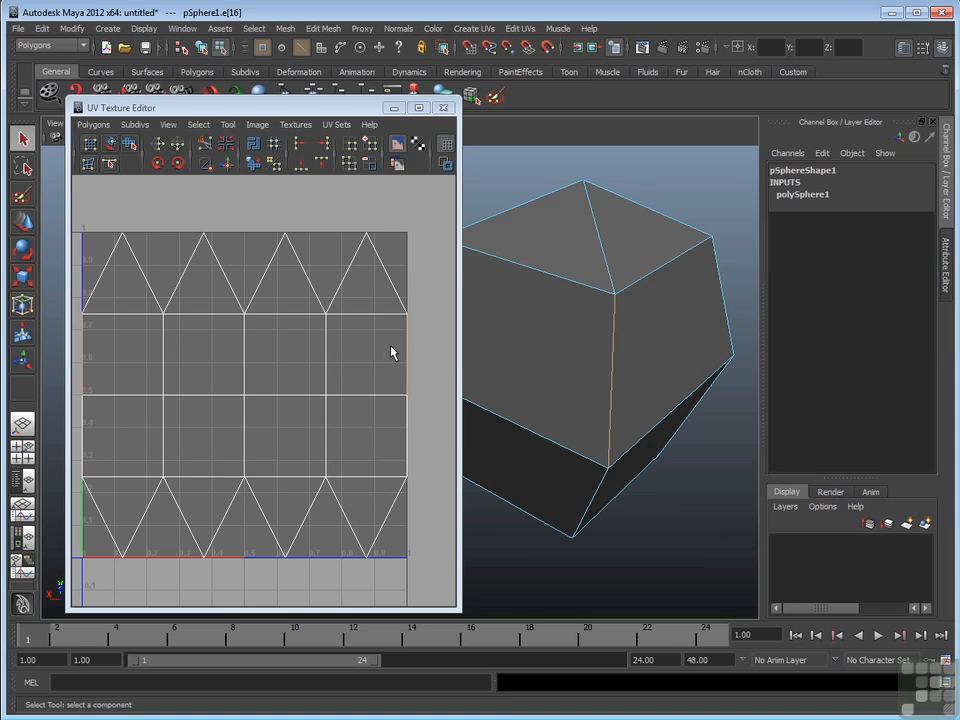
pyautogui.keyDown('alt'); pyautogui.moveTo(399, 357); pyautogui.dragTo(398, 357, button='right'); pyautogui.keyUp('alt')
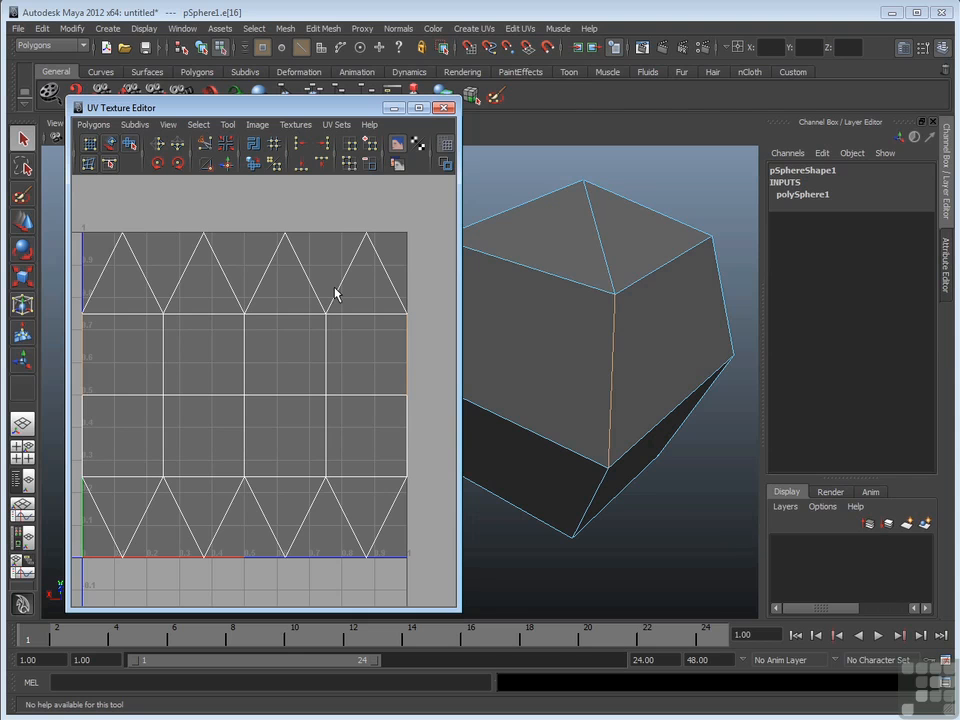
# Widen the UV Texture Editor and sew the UV edge shared by the second and third upper triangles
pyautogui.moveTo(459, 298); pyautogui.dragTo(600, 300)
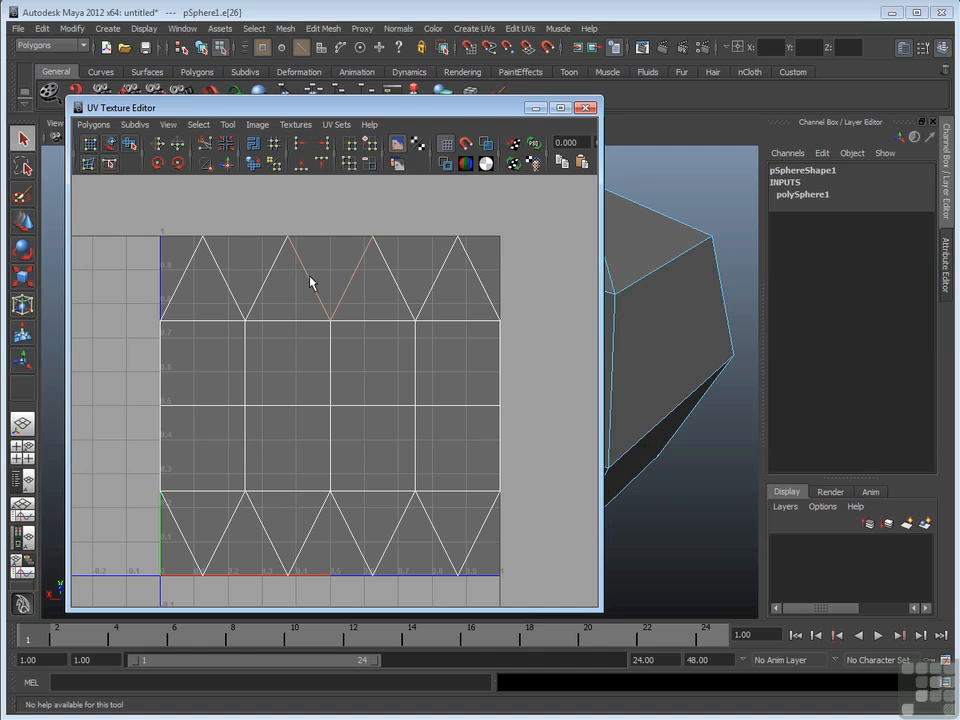
pyautogui.click(96, 125)
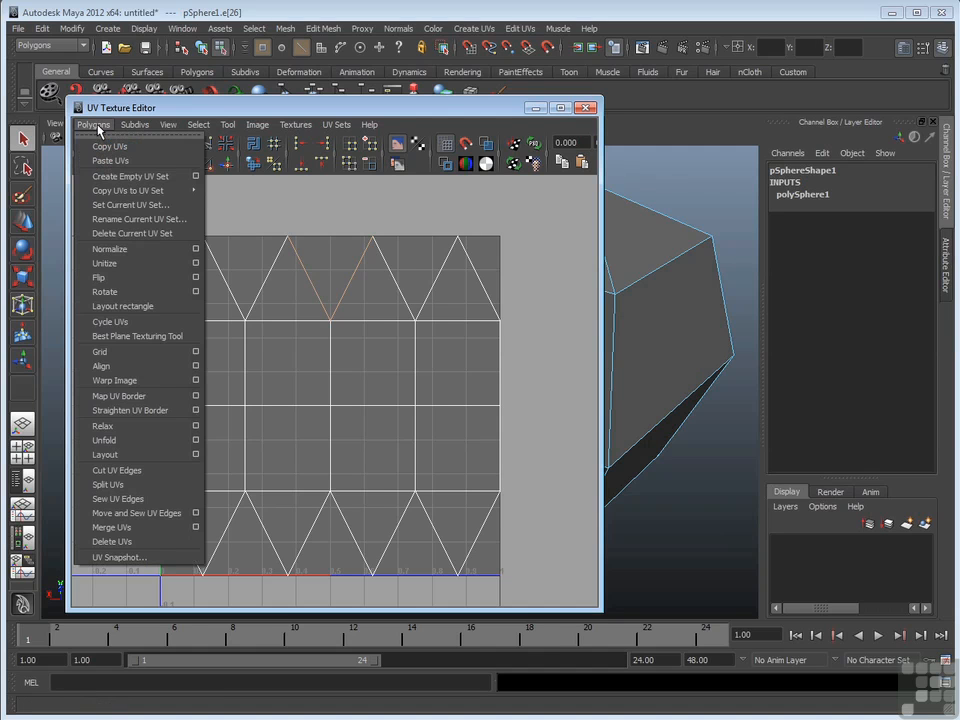
pyautogui.click(163, 498)
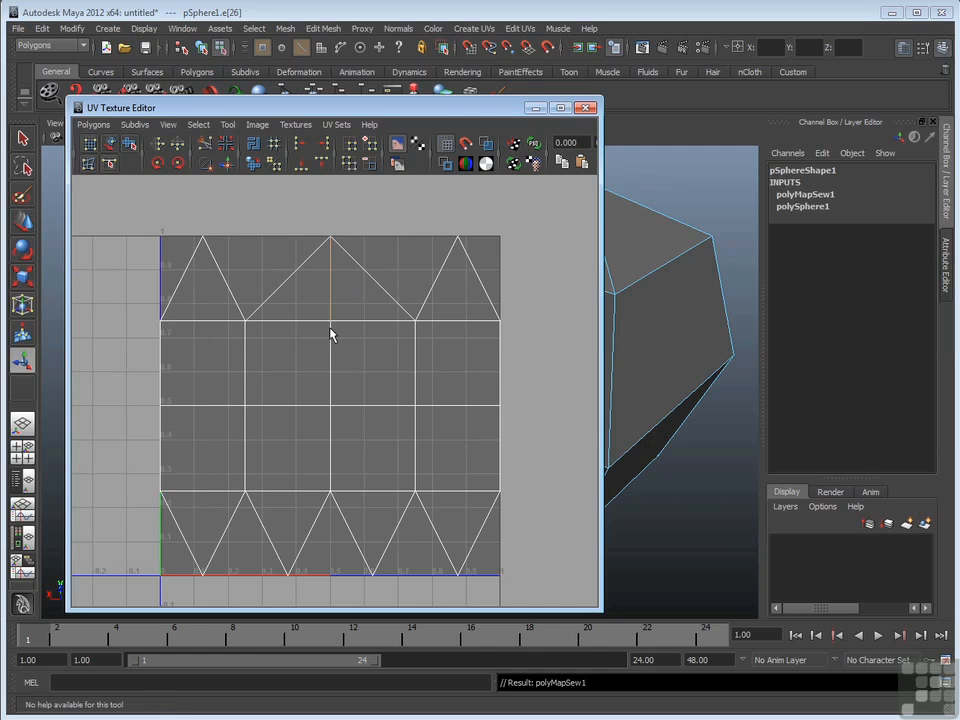
# Examine where the sewn edge lies on the top of the sphere in the perspective view
pyautogui.moveTo(315, 104); pyautogui.dragTo(240, 97)
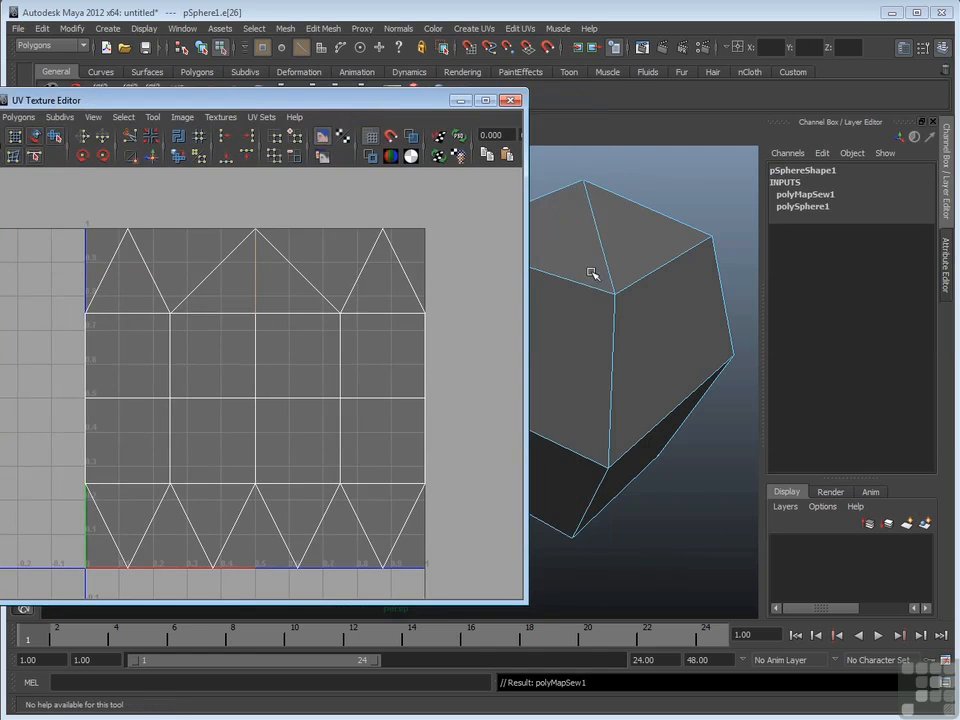
pyautogui.keyDown('alt'); pyautogui.moveTo(590, 330); pyautogui.dragTo(664, 384); pyautogui.keyUp('alt')
pyautogui.click(696, 381)
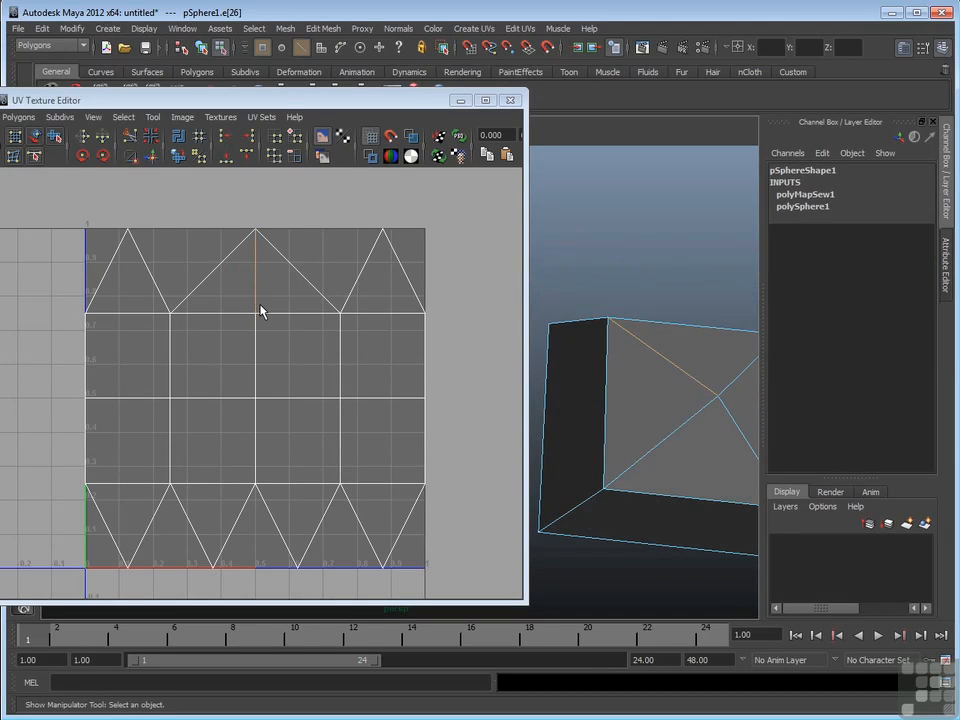
# Sew the UV edge joining the merged upper triangles to the fourth upper triangle
pyautogui.moveTo(412, 101); pyautogui.dragTo(553, 99)
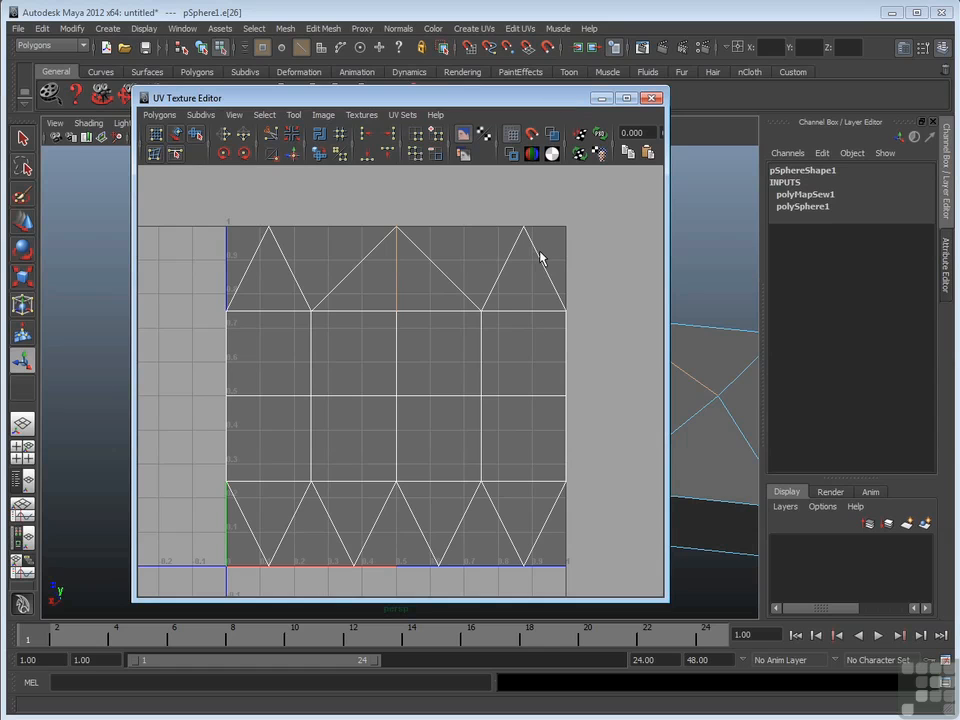
pyautogui.click(505, 266)
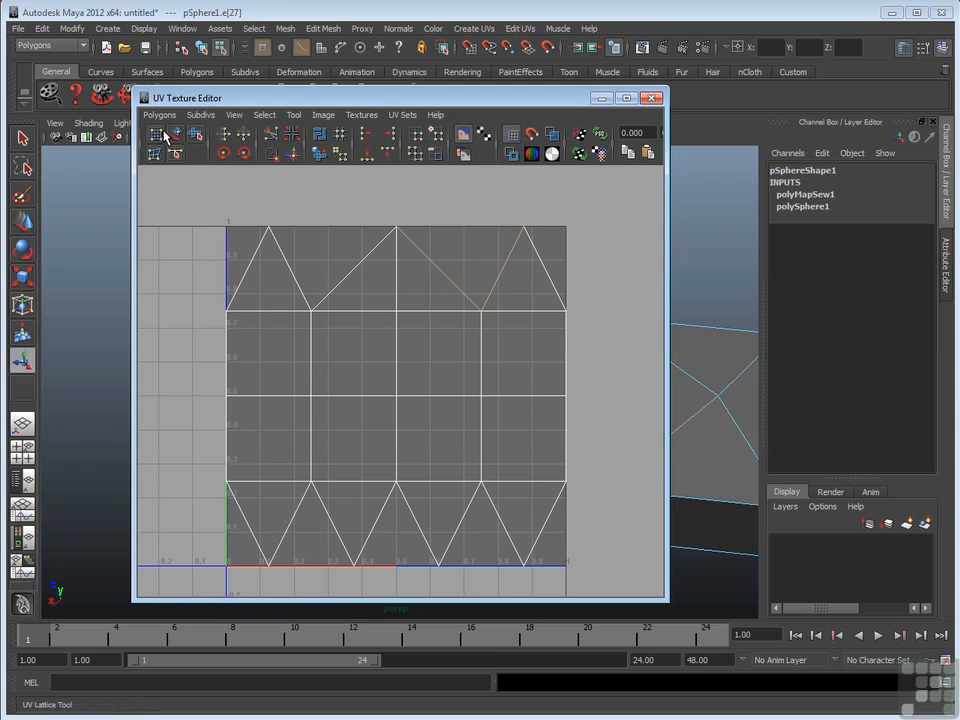
pyautogui.click(159, 115)
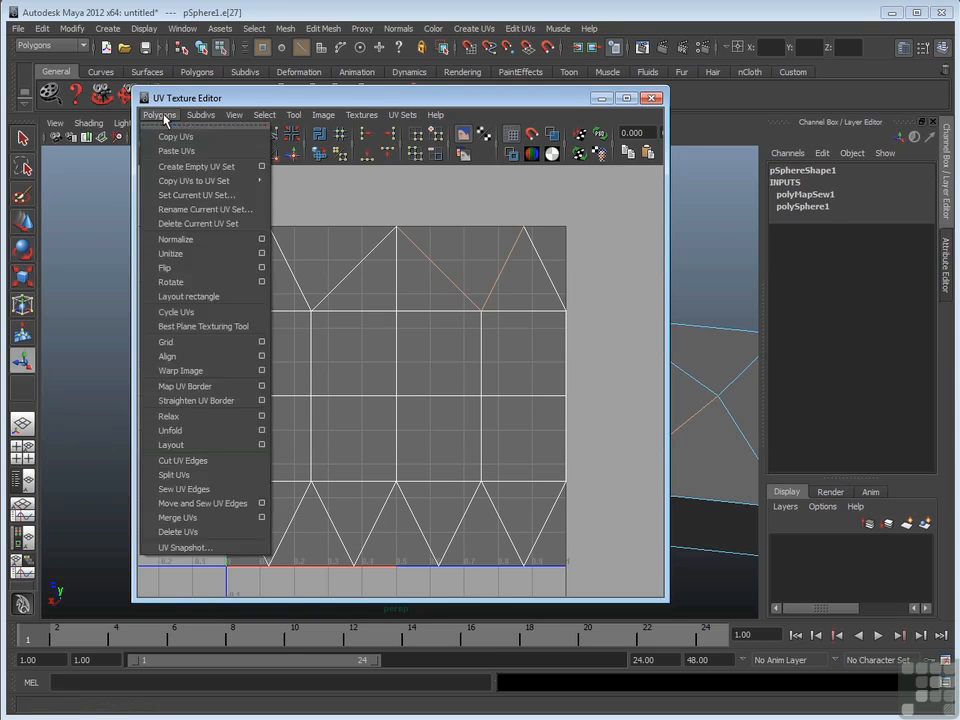
pyautogui.click(198, 488)
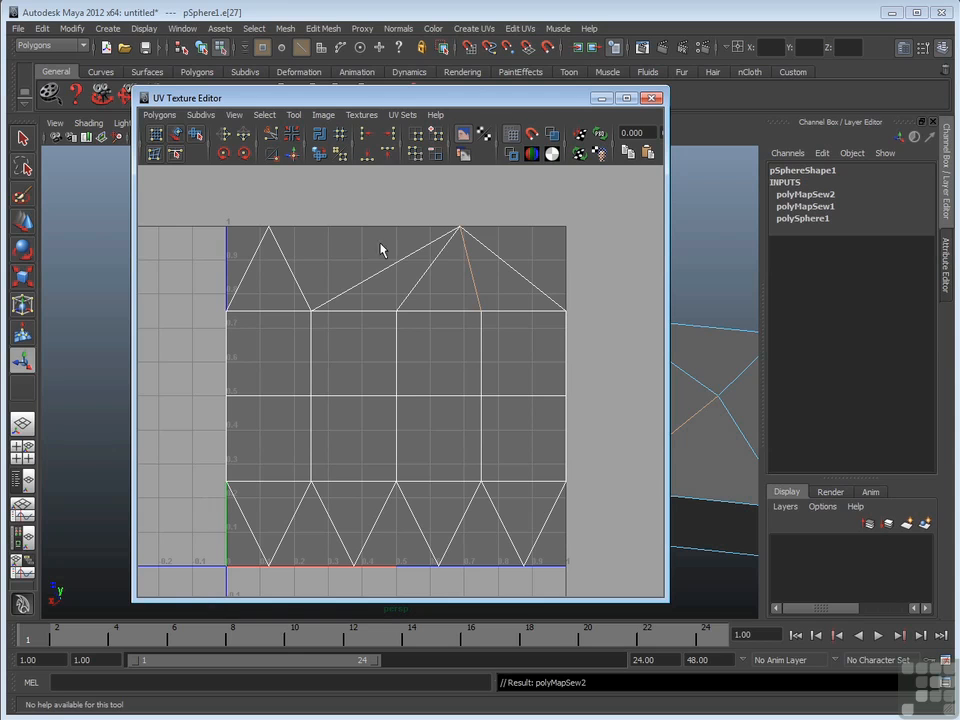
# Sew the UV edge joining the first upper triangle to the merged upper triangles
pyautogui.moveTo(364, 266); pyautogui.dragTo(379, 303)
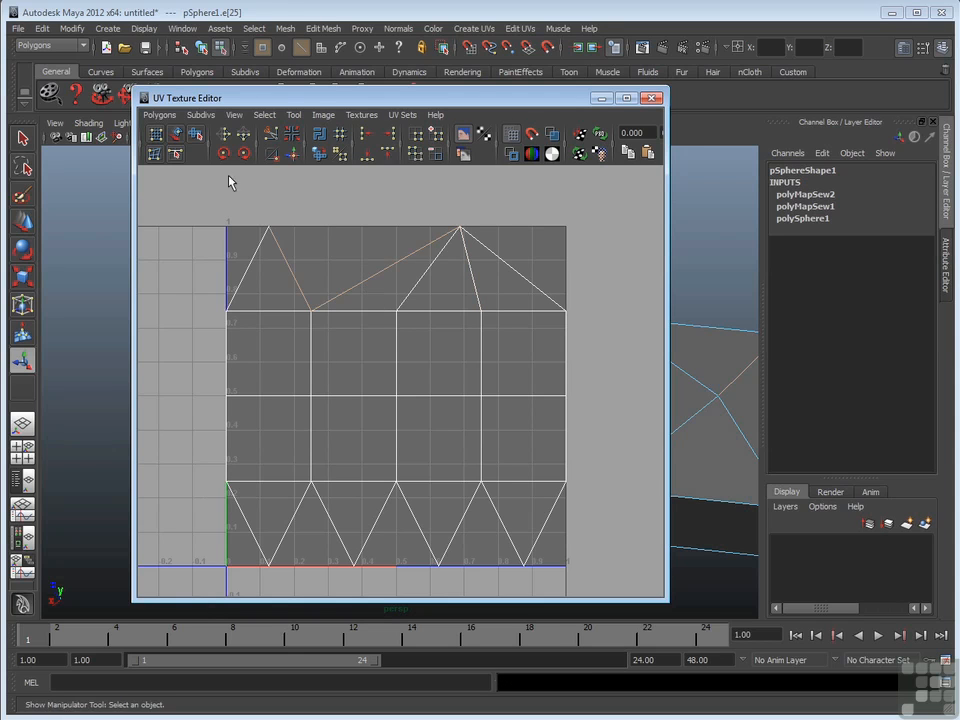
pyautogui.click(160, 116)
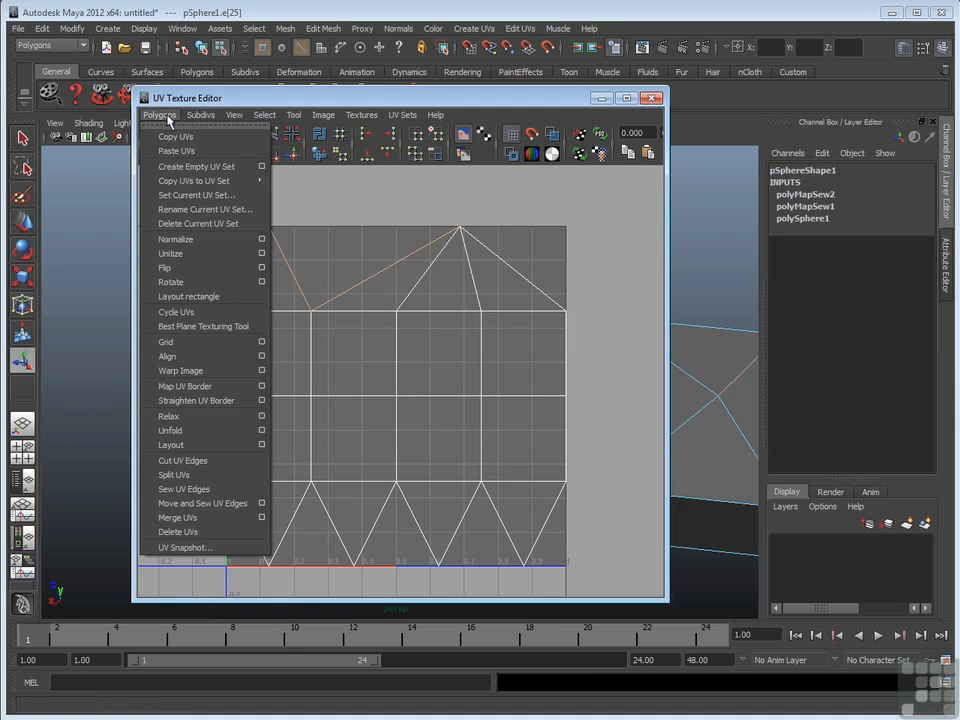
pyautogui.click(229, 489)
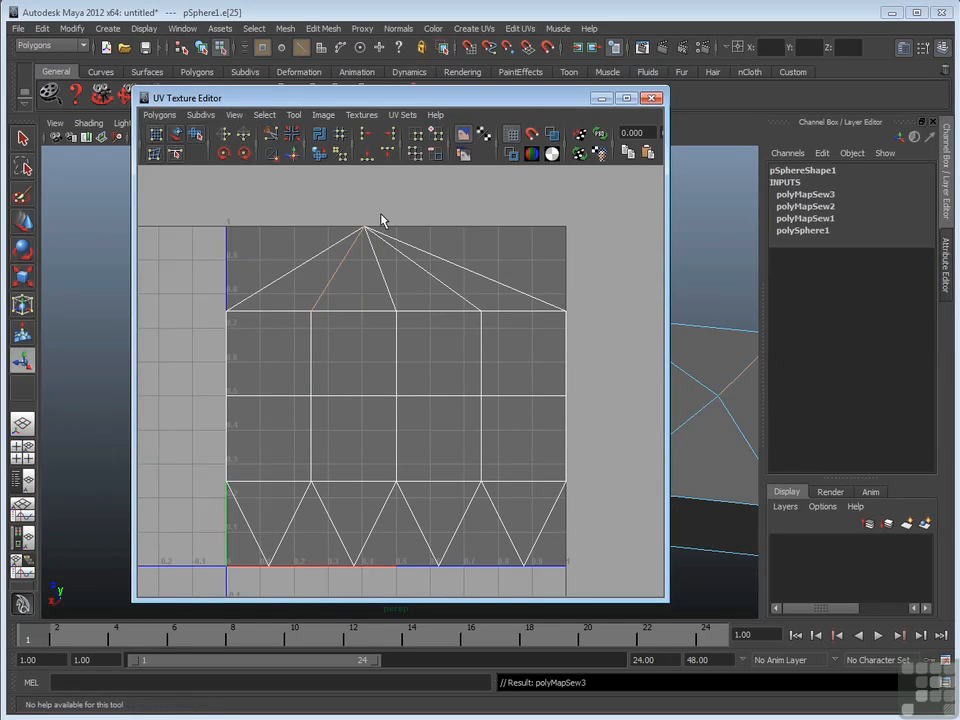
# Narrow the UV Texture Editor and compare the sewn upper triangles with the top of the sphere
pyautogui.moveTo(330, 97); pyautogui.dragTo(247, 91)
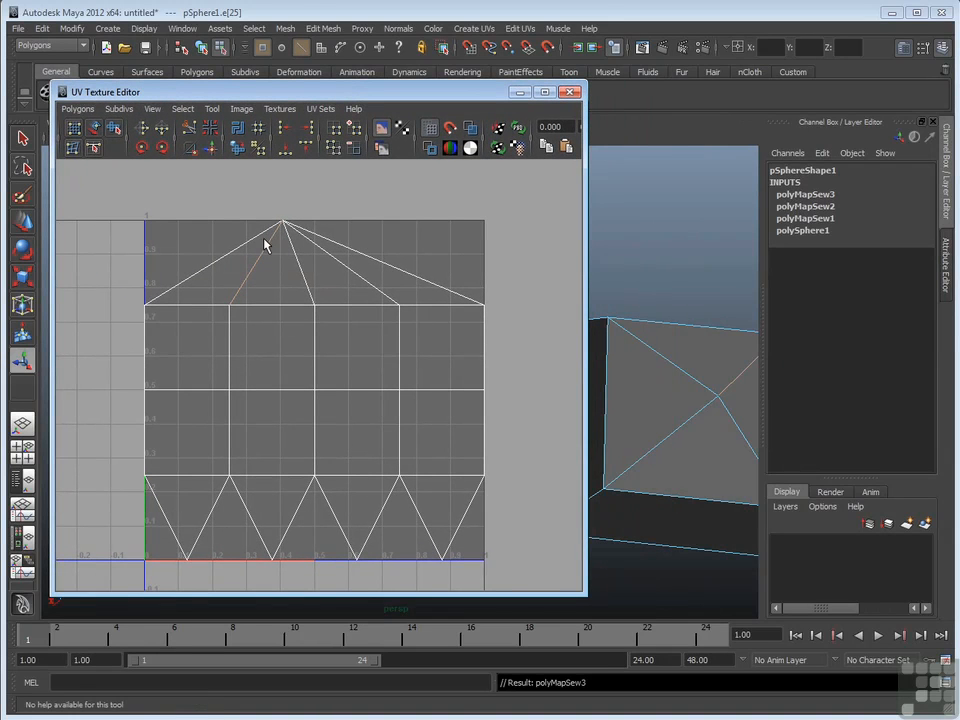
pyautogui.moveTo(587, 318); pyautogui.dragTo(508, 317)
pyautogui.keyDown('alt'); pyautogui.moveTo(661, 374); pyautogui.dragTo(521, 407, button='right'); pyautogui.keyUp('alt')
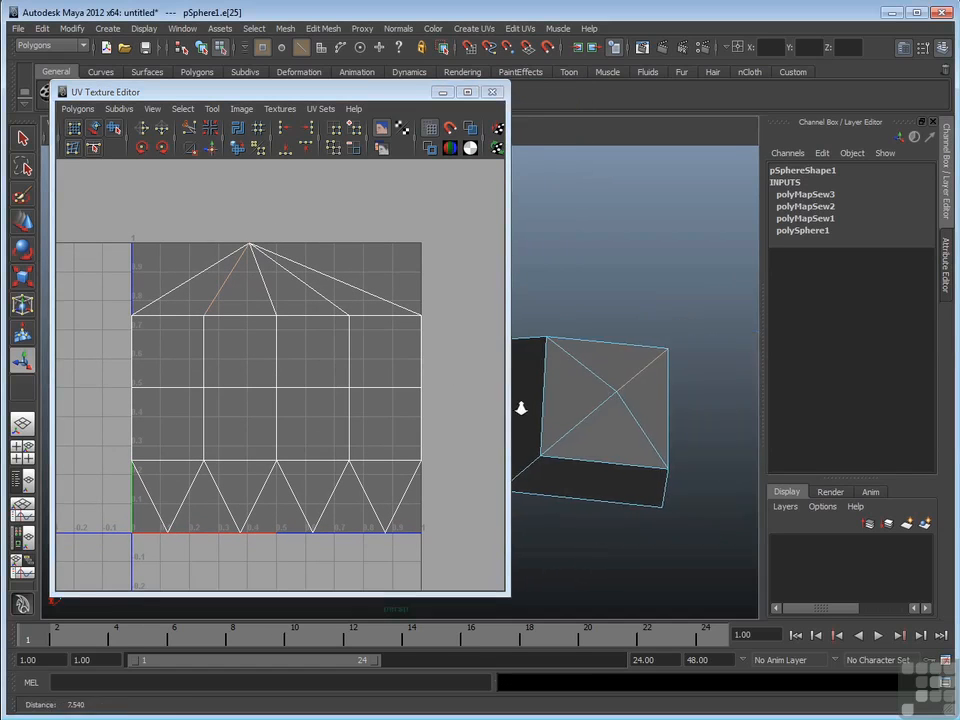
pyautogui.keyDown('alt'); pyautogui.moveTo(521, 407); pyautogui.dragTo(611, 399); pyautogui.keyUp('alt')
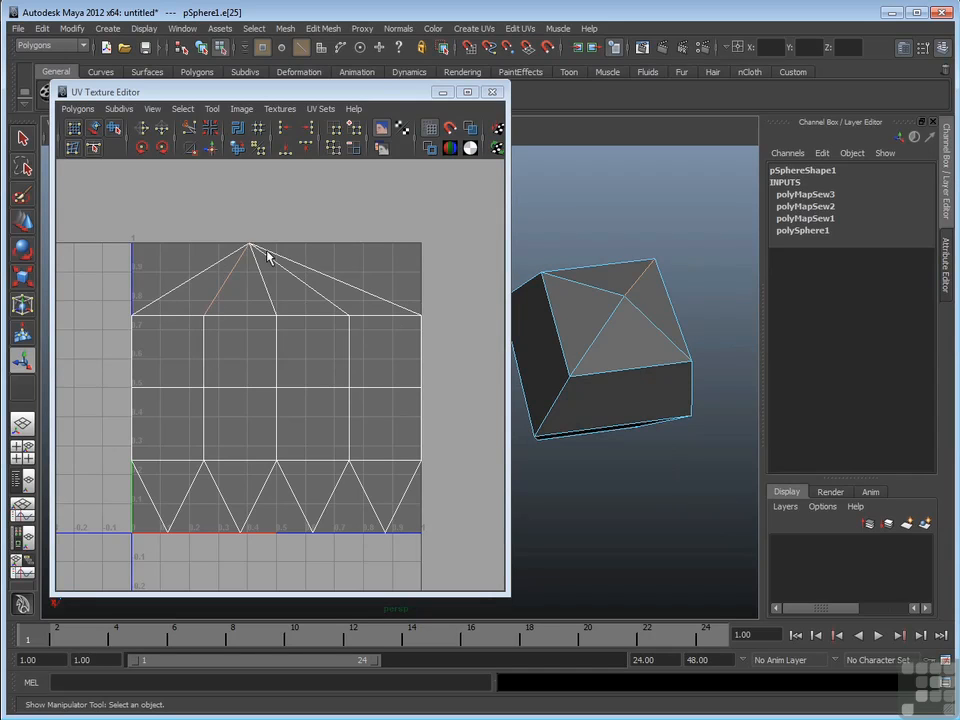
# Try sewing the outer vertical UV edge of the upper square row to its matching edge, and undo the sew
pyautogui.click(353, 220)
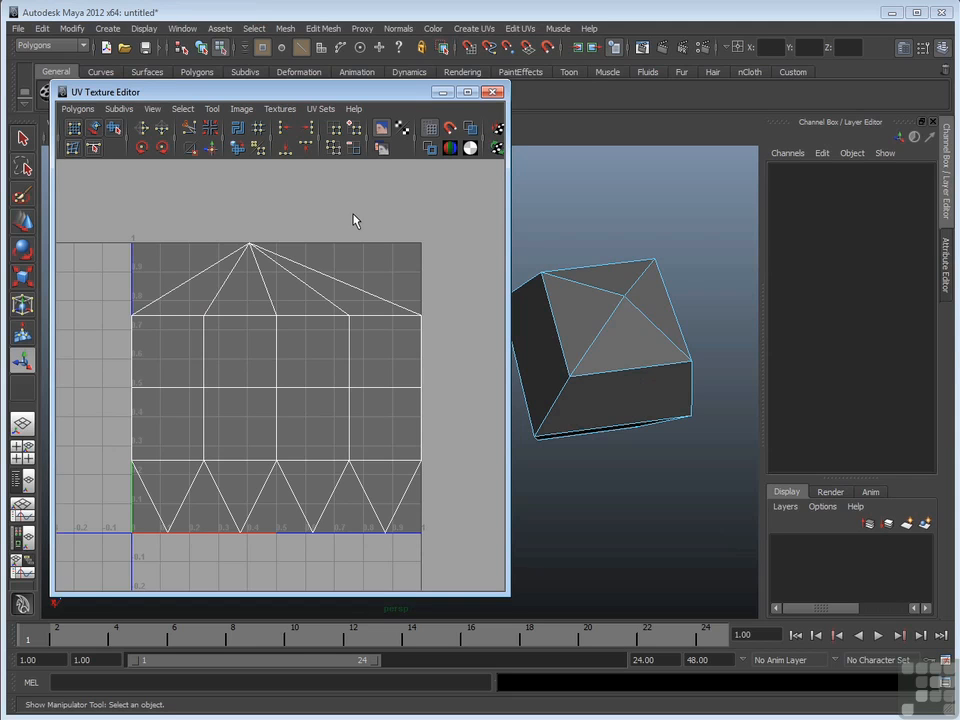
pyautogui.click(420, 353)
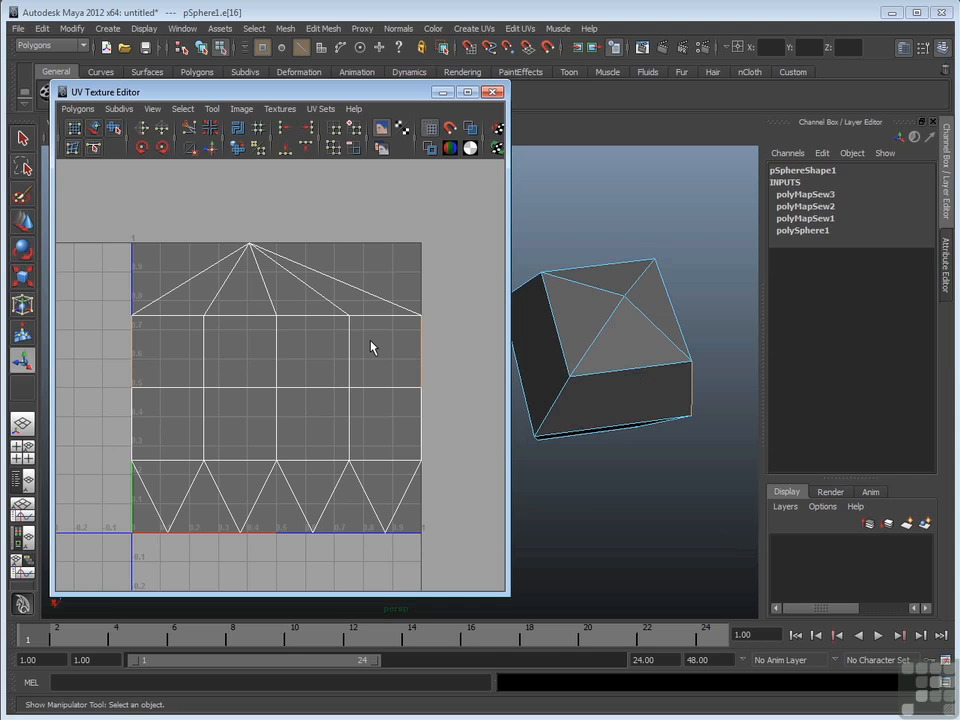
pyautogui.moveTo(262, 86); pyautogui.dragTo(360, 79)
pyautogui.scroll(3, 499, 281)
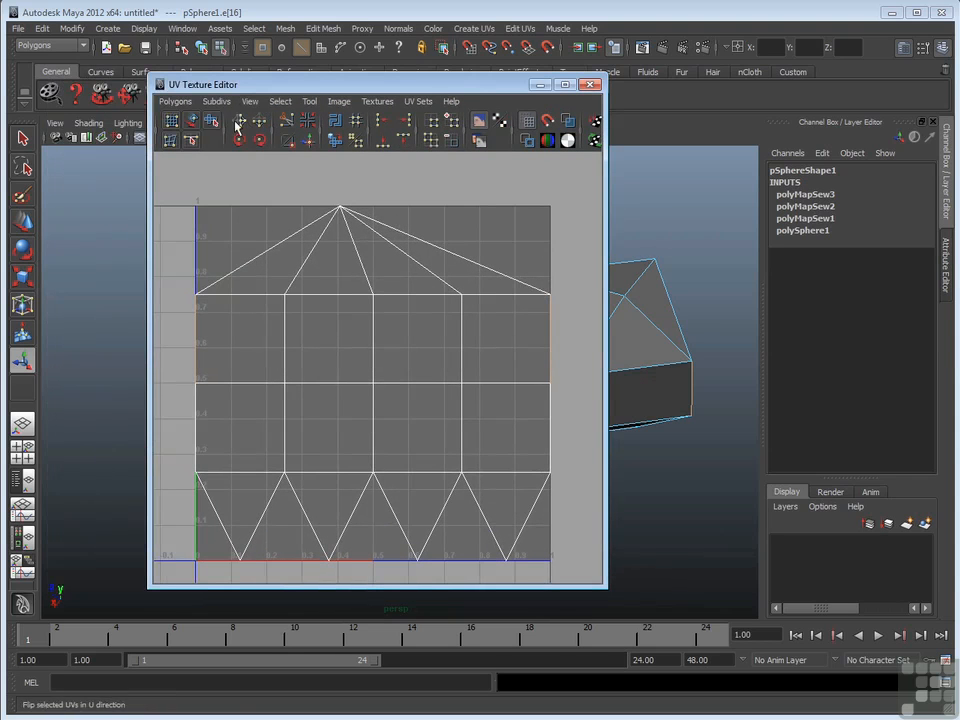
pyautogui.click(175, 101)
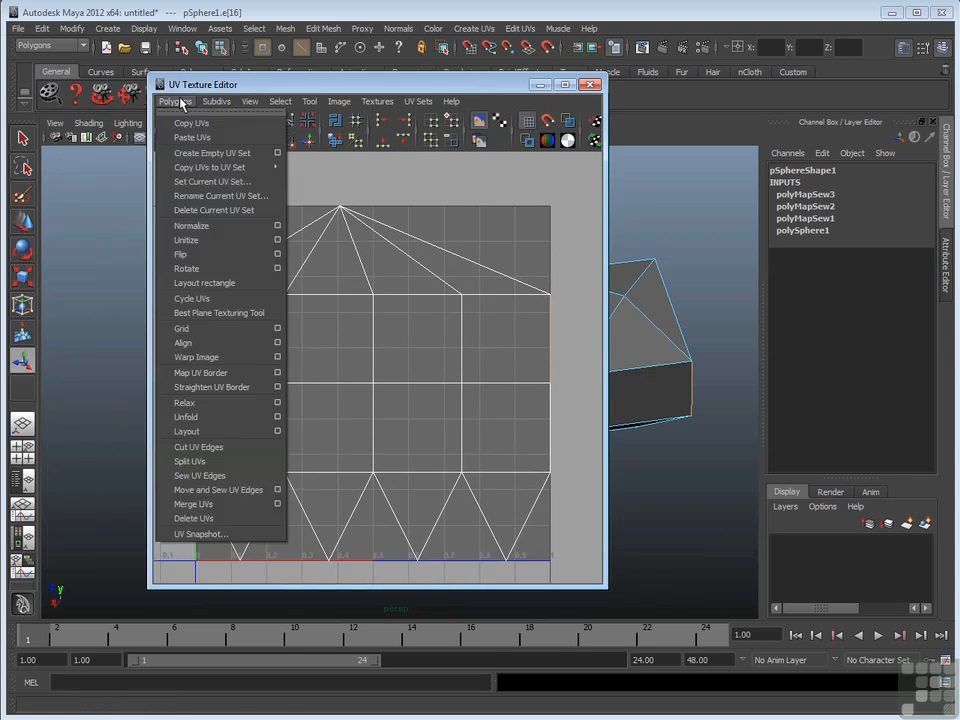
pyautogui.click(234, 477)
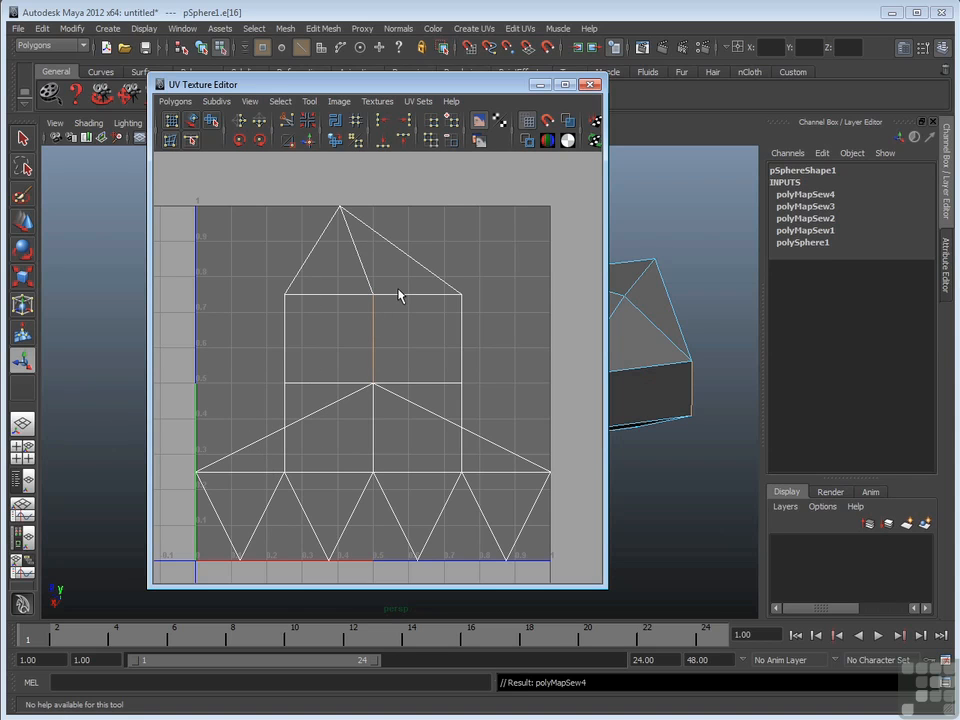
pyautogui.hotkey('ctrl', 'z')
pyautogui.hotkey('ctrl', 'z')
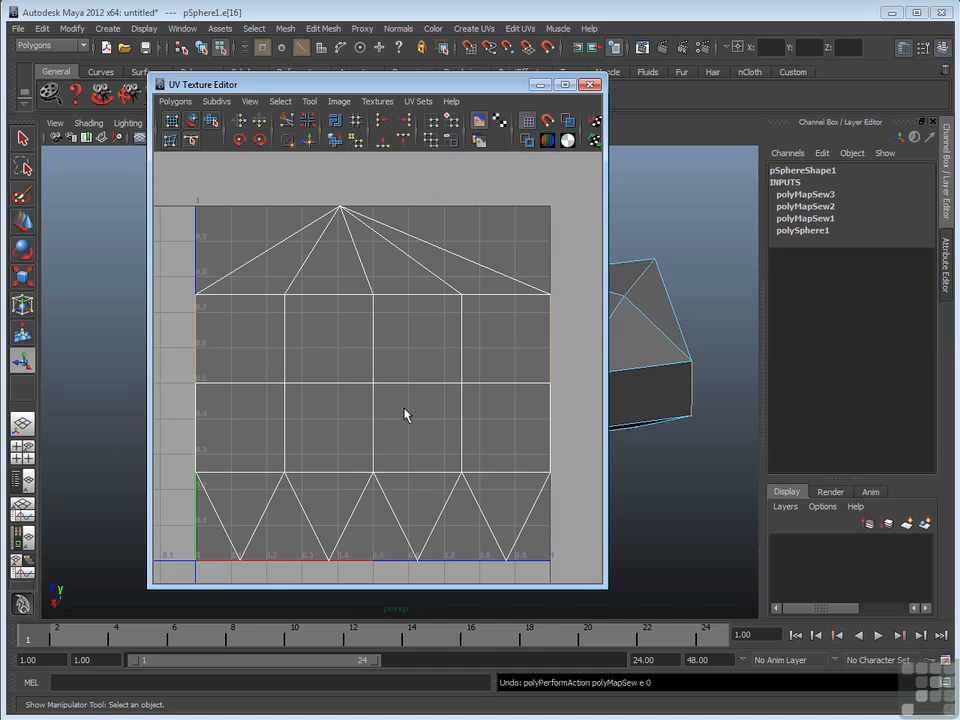
# Split the UVs along the central line of edges, from the merged apex down through both square rows
pyautogui.click(364, 265)
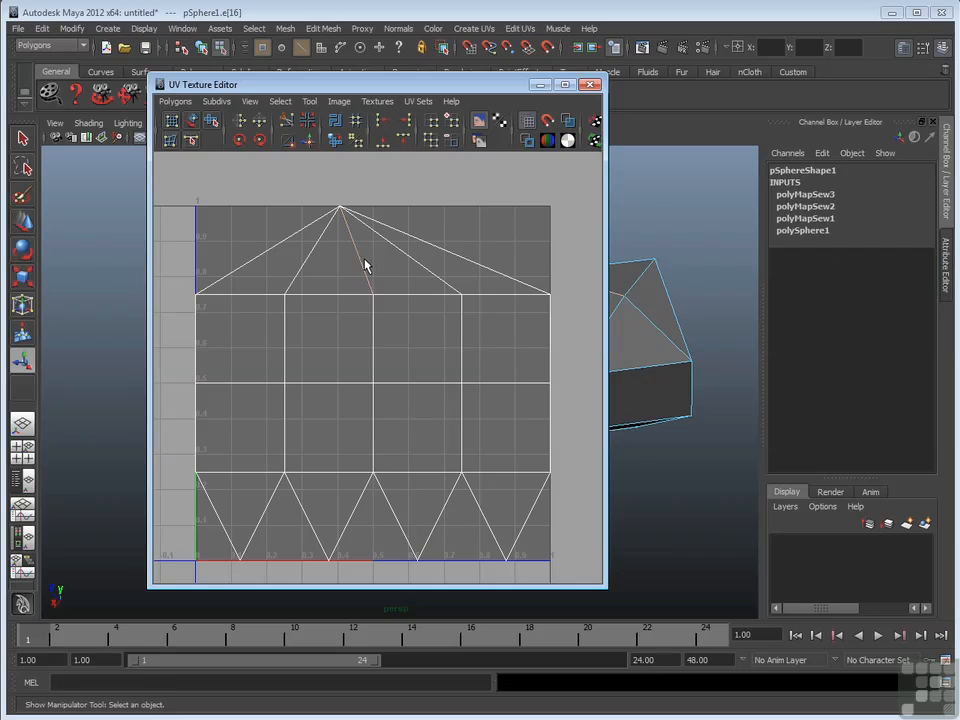
pyautogui.keyDown('shift'); pyautogui.click(377, 370); pyautogui.keyUp('shift')
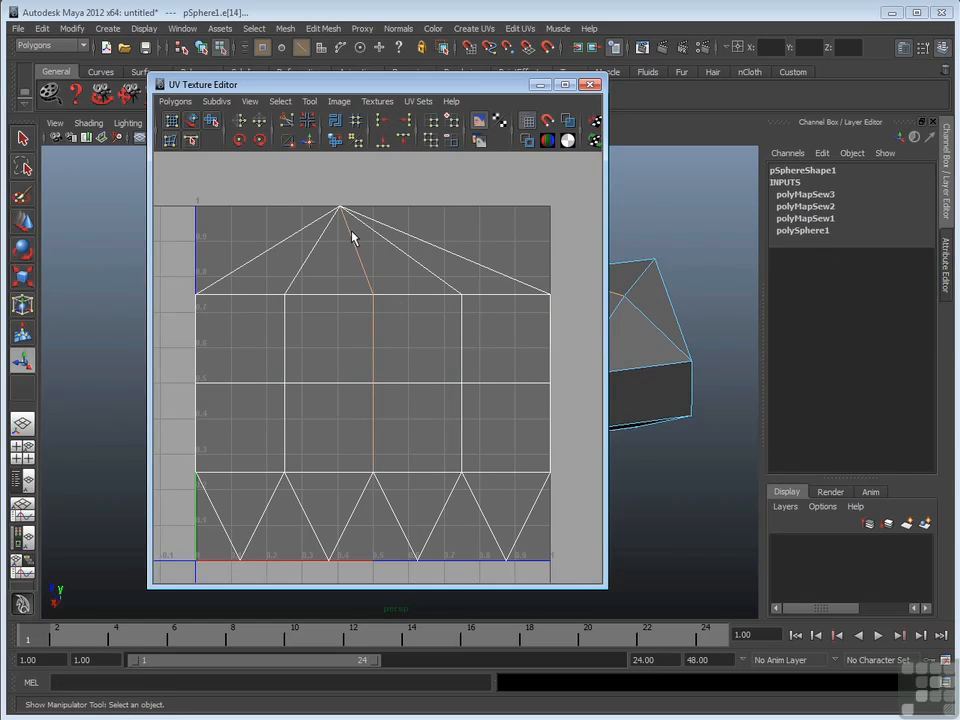
pyautogui.click(175, 102)
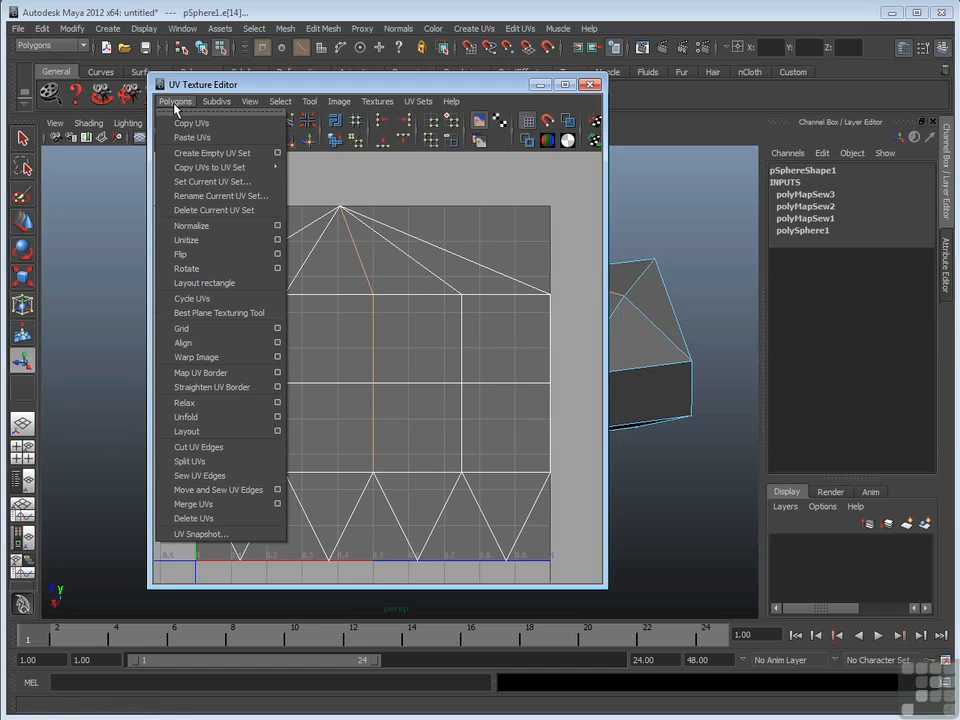
pyautogui.click(229, 462)
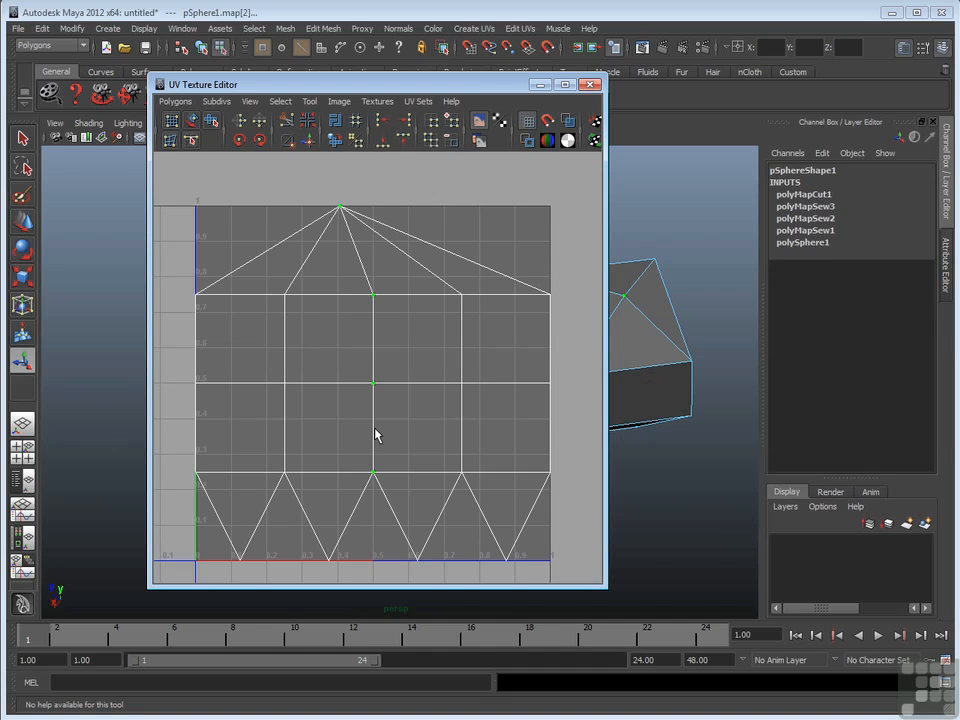
# Move the two split apex UVs apart horizontally, one over each half of the layout
pyautogui.click(370, 532)
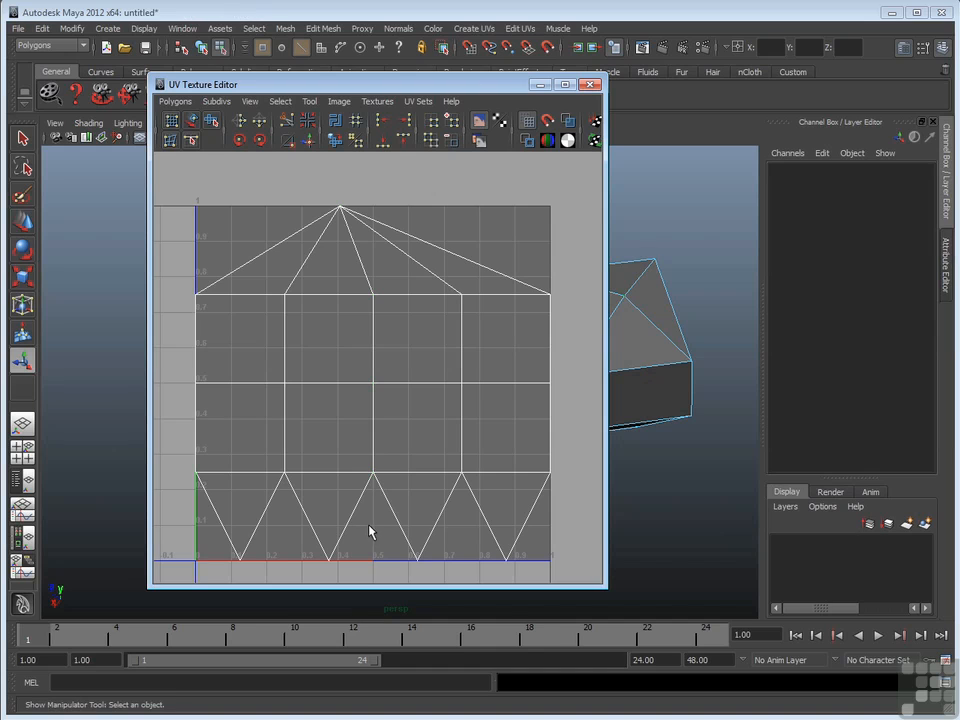
pyautogui.rightClick(376, 521)
pyautogui.moveTo(376, 521); pyautogui.dragTo(430, 520, button='right')
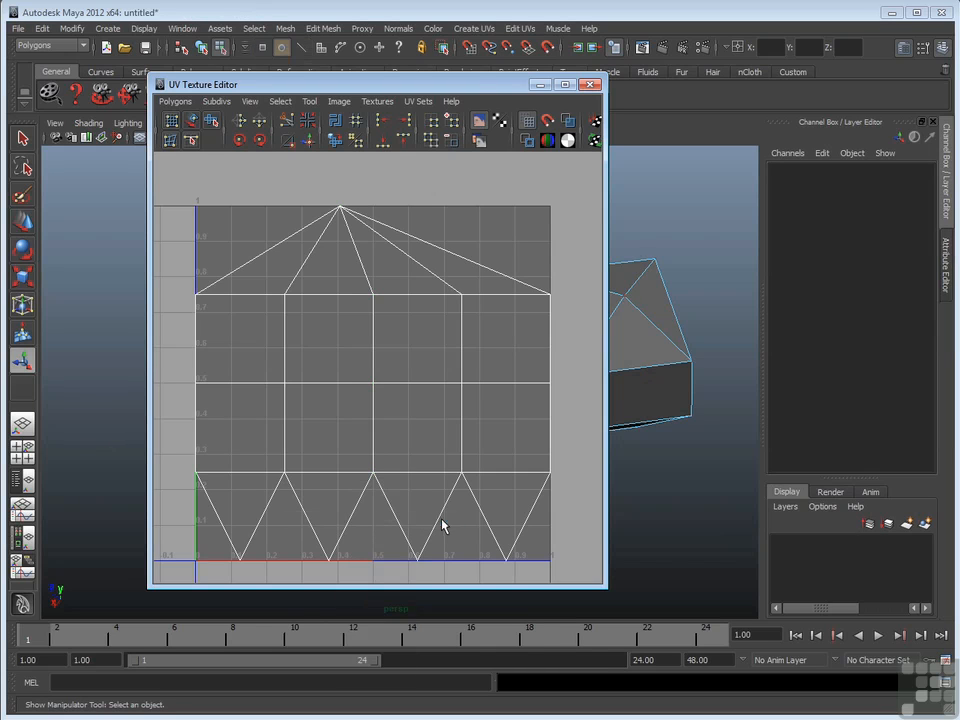
pyautogui.click(341, 207)
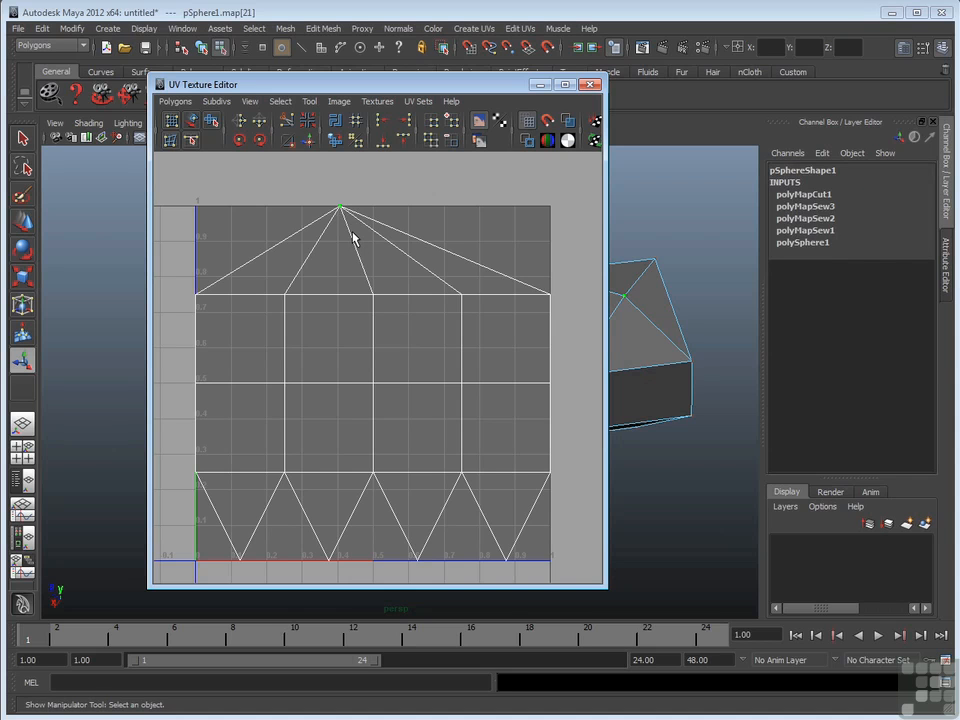
pyautogui.click(22, 221)
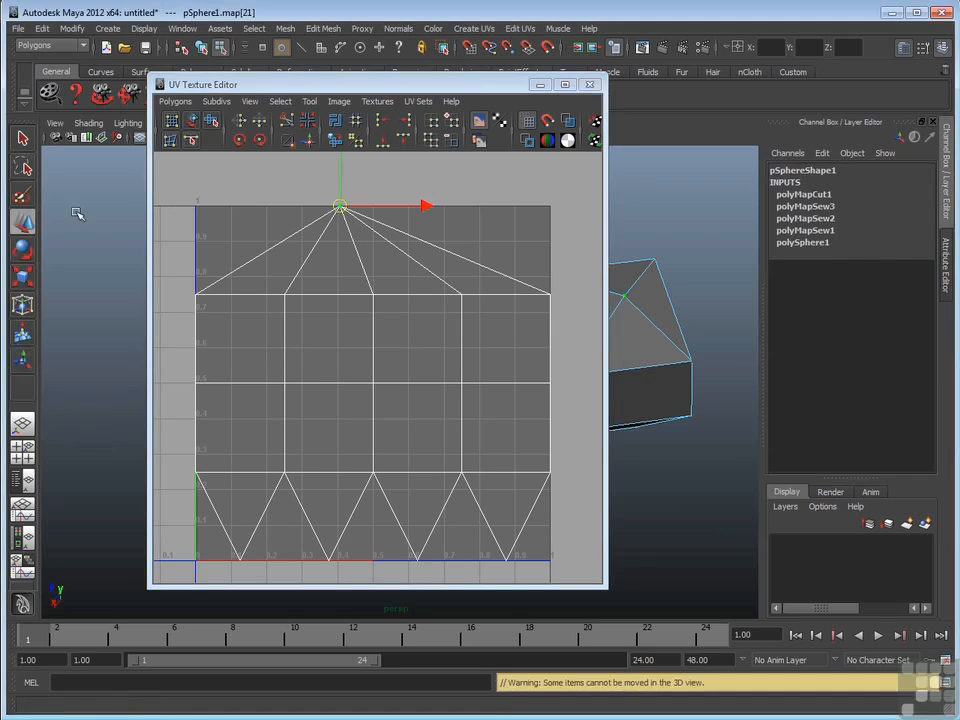
pyautogui.moveTo(343, 208); pyautogui.dragTo(291, 212)
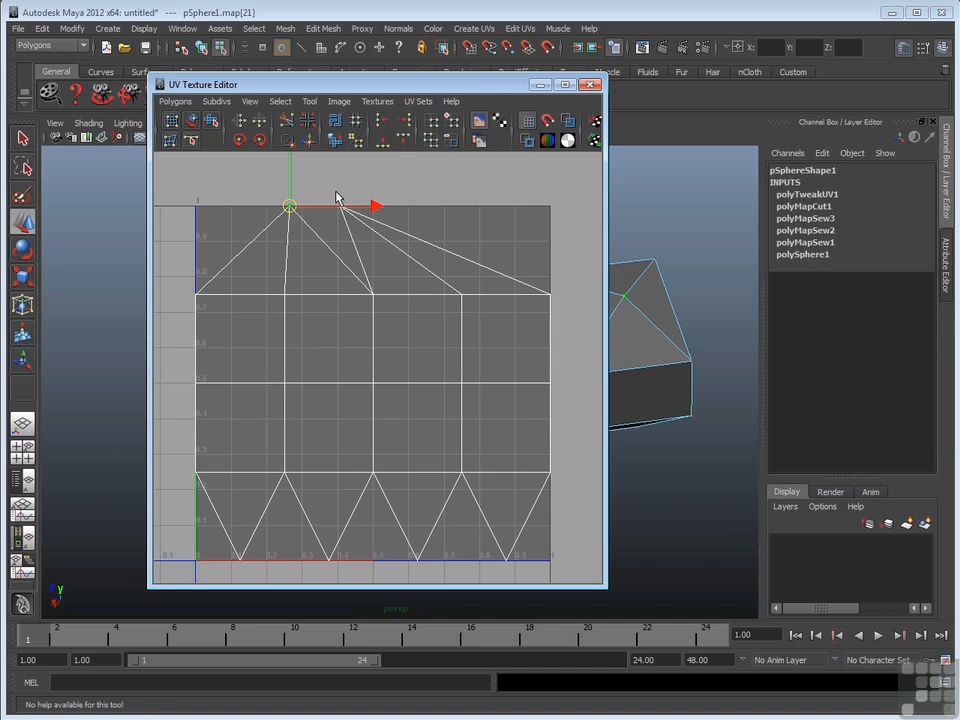
pyautogui.click(337, 199)
pyautogui.click(341, 208)
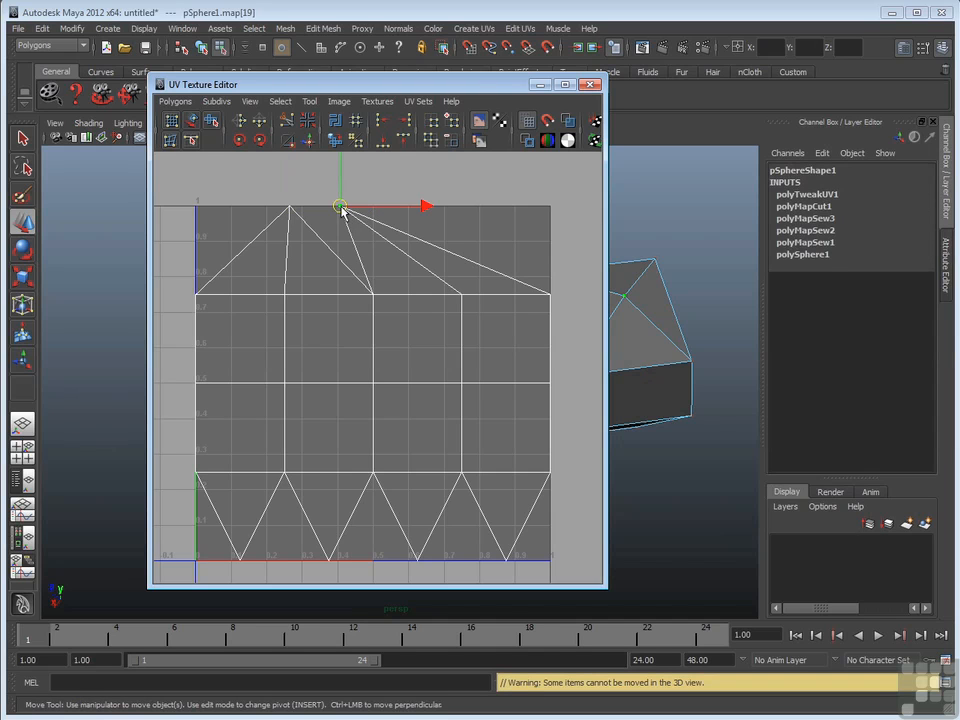
pyautogui.moveTo(343, 209); pyautogui.dragTo(420, 208)
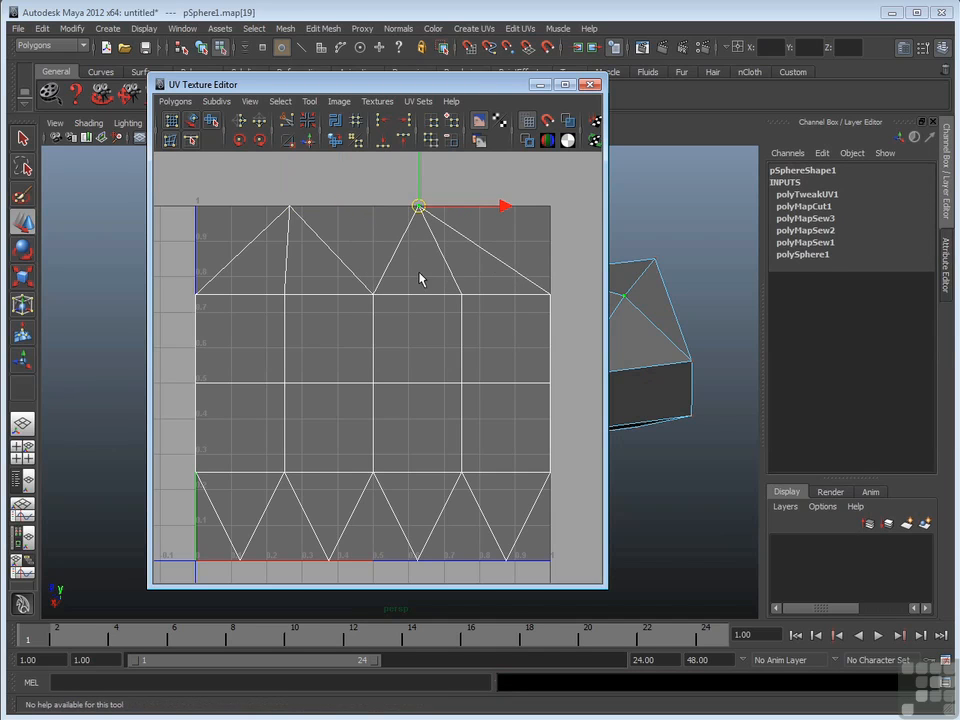
# Separate the two coincident UVs at the upper corners of the central seam, one toward each half
pyautogui.click(374, 296)
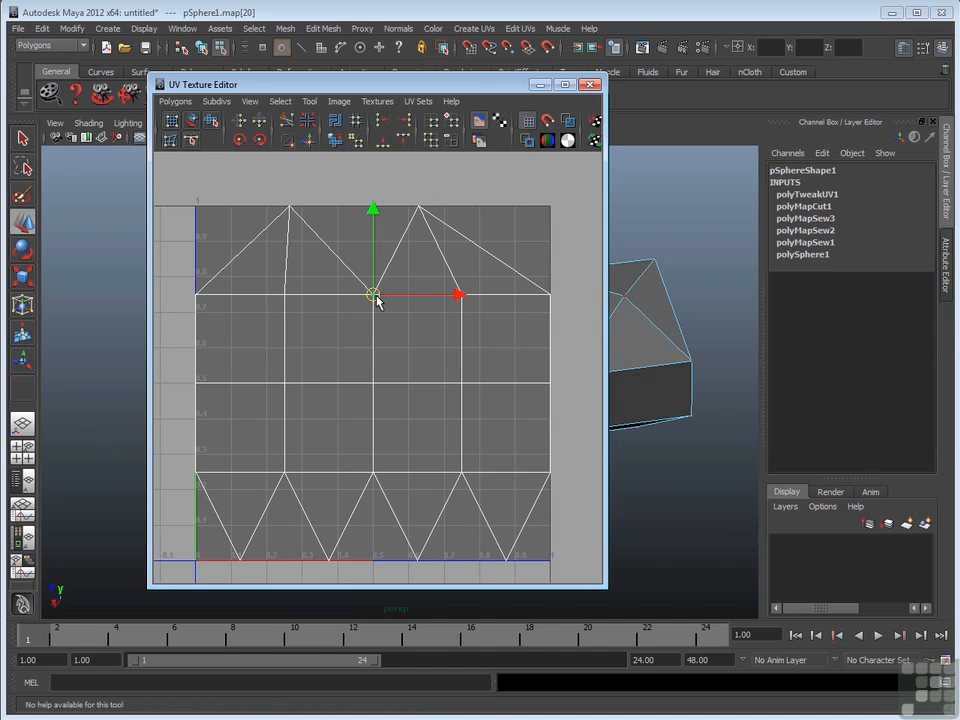
pyautogui.moveTo(377, 300); pyautogui.dragTo(398, 293)
pyautogui.click(371, 304)
# Separate the two coincident UVs at the seam's middle row, one toward each half
pyautogui.moveTo(356, 369); pyautogui.dragTo(414, 422)
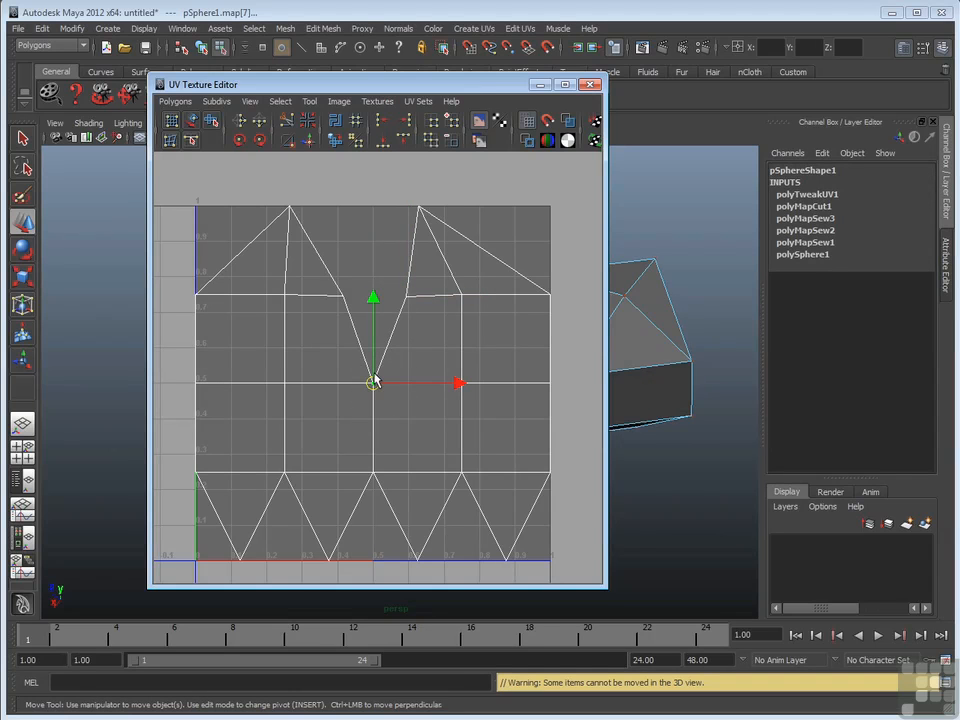
pyautogui.moveTo(377, 393)
pyautogui.mouseDown()
pyautogui.moveTo(366, 392)
pyautogui.moveTo(400, 391)
pyautogui.moveTo(371, 392)
pyautogui.mouseUp()
pyautogui.click(384, 321)
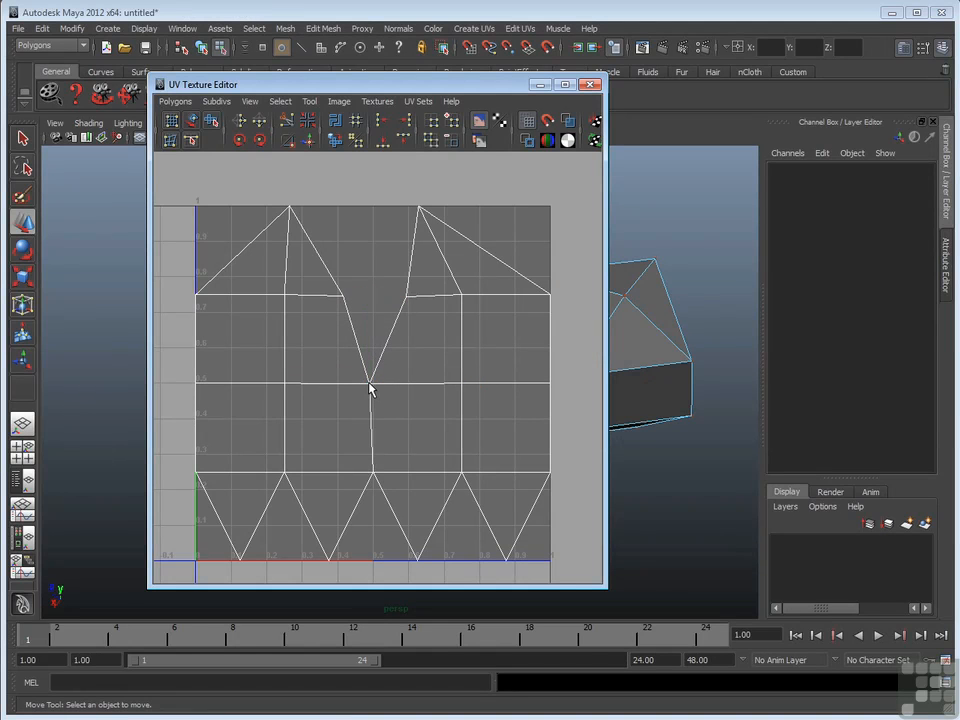
pyautogui.click(369, 384)
pyautogui.moveTo(372, 389); pyautogui.dragTo(404, 390)
pyautogui.click(366, 377)
pyautogui.click(370, 387)
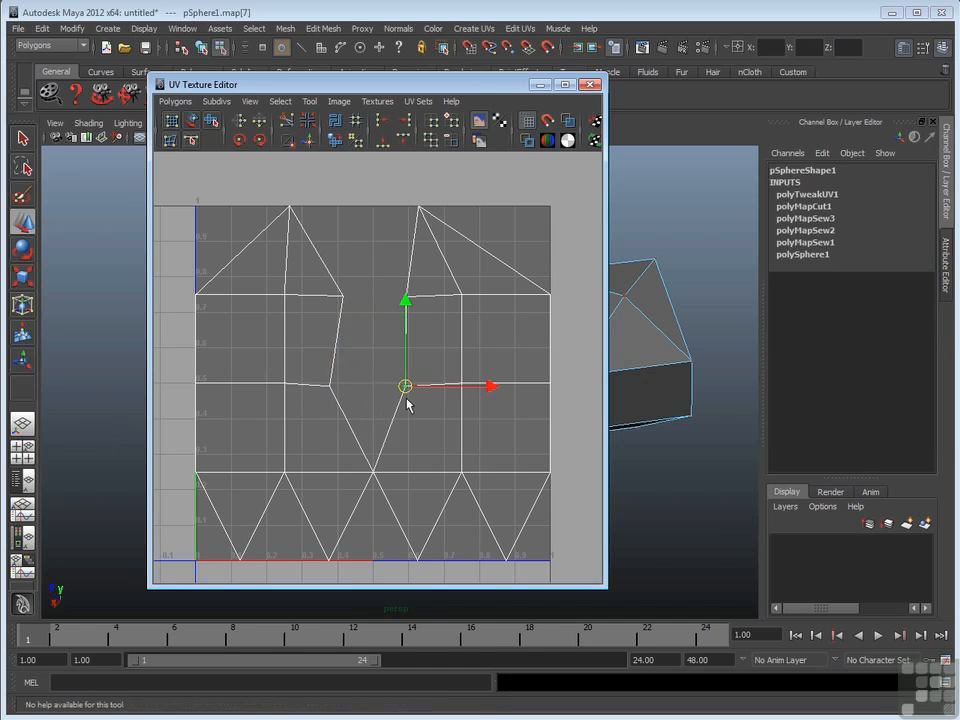
# Separate the two coincident UVs at the seam's lowest row so the layout divides into two shells
pyautogui.click(373, 474)
pyautogui.moveTo(374, 476); pyautogui.dragTo(397, 473)
pyautogui.click(384, 490)
pyautogui.click(375, 474)
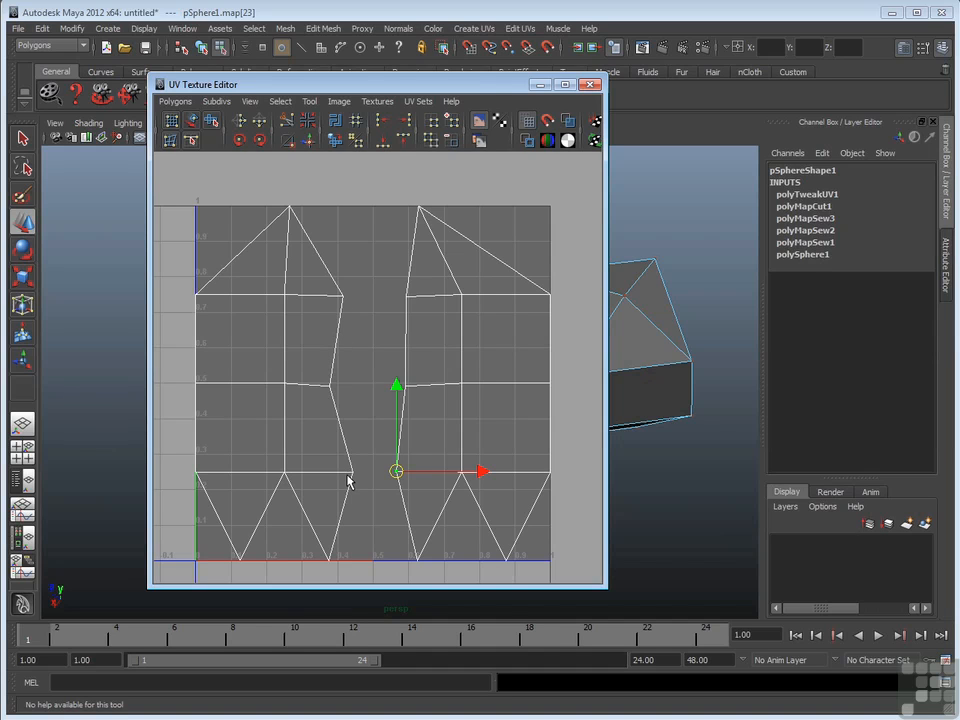
pyautogui.click(178, 102)
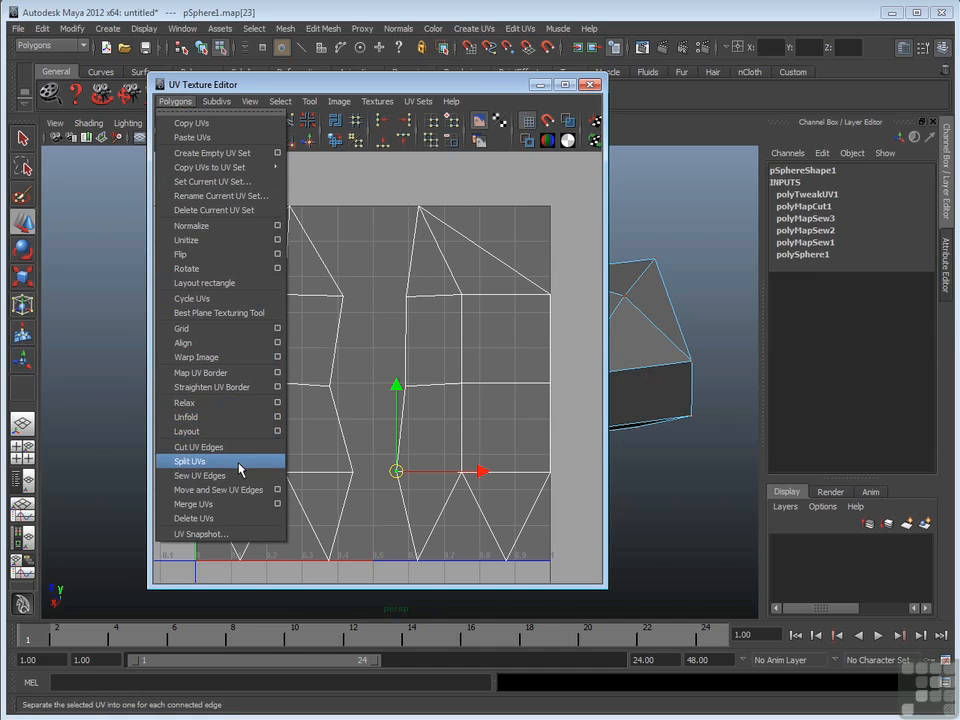
pyautogui.click(324, 463)
pyautogui.rightClick(384, 337)
pyautogui.click(420, 337)
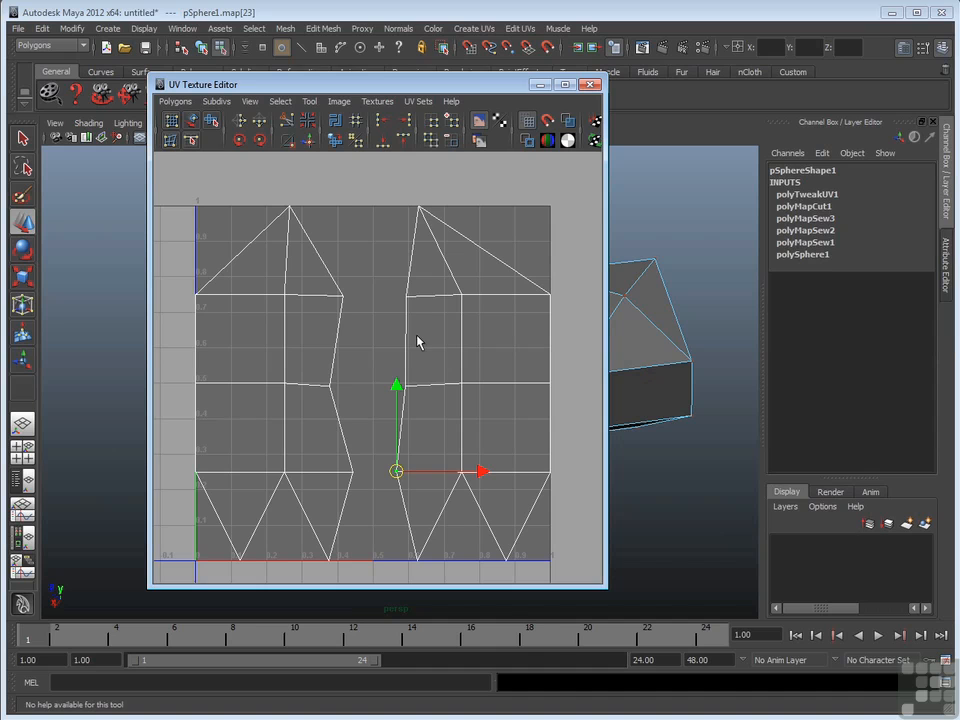
# Move the middle and upper UVs of the first shell's cut border roughly in line with its lowest UV
pyautogui.click(343, 297)
pyautogui.moveTo(343, 297); pyautogui.dragTo(355, 387)
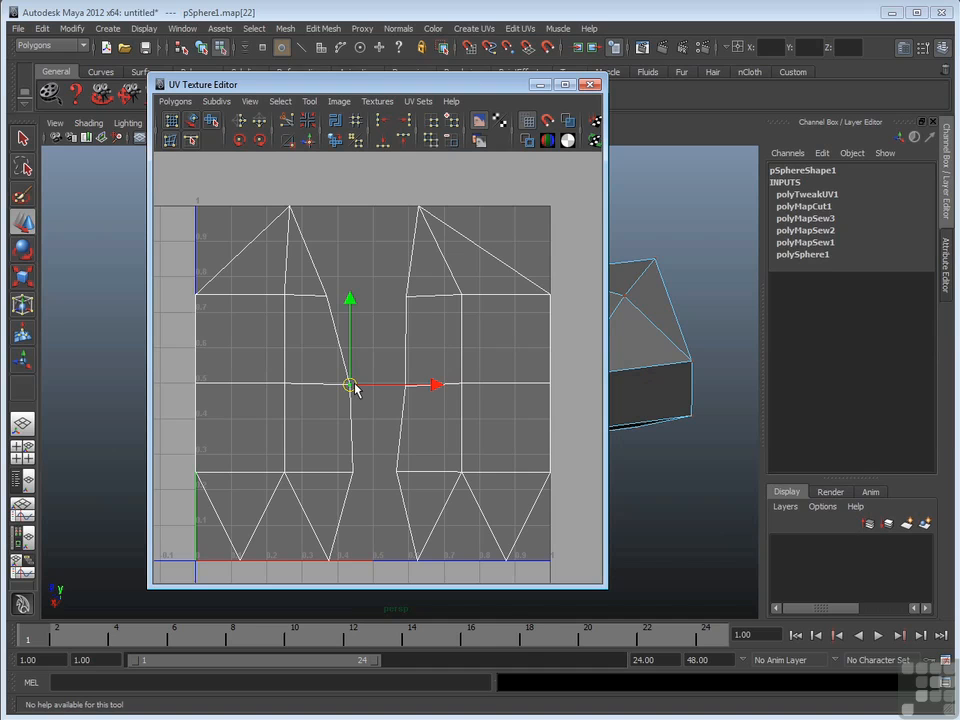
pyautogui.click(328, 297)
pyautogui.moveTo(328, 297); pyautogui.dragTo(349, 296)
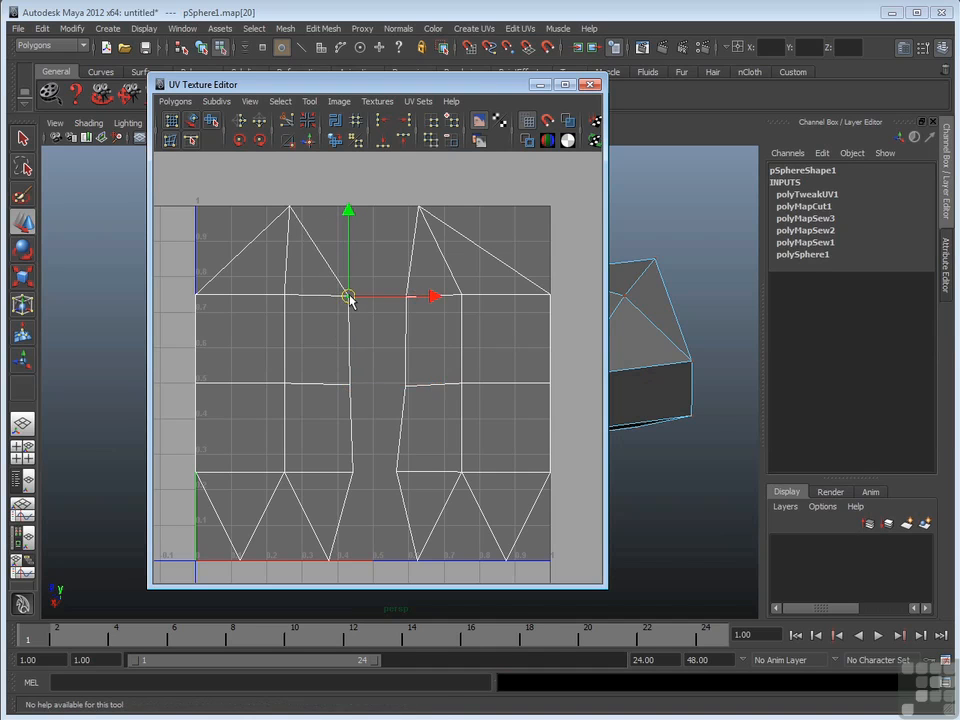
# Move the upper and middle UVs of the second shell's cut border roughly in line with its lowest UV
pyautogui.click(405, 307)
pyautogui.click(406, 297)
pyautogui.moveTo(408, 299); pyautogui.dragTo(400, 299)
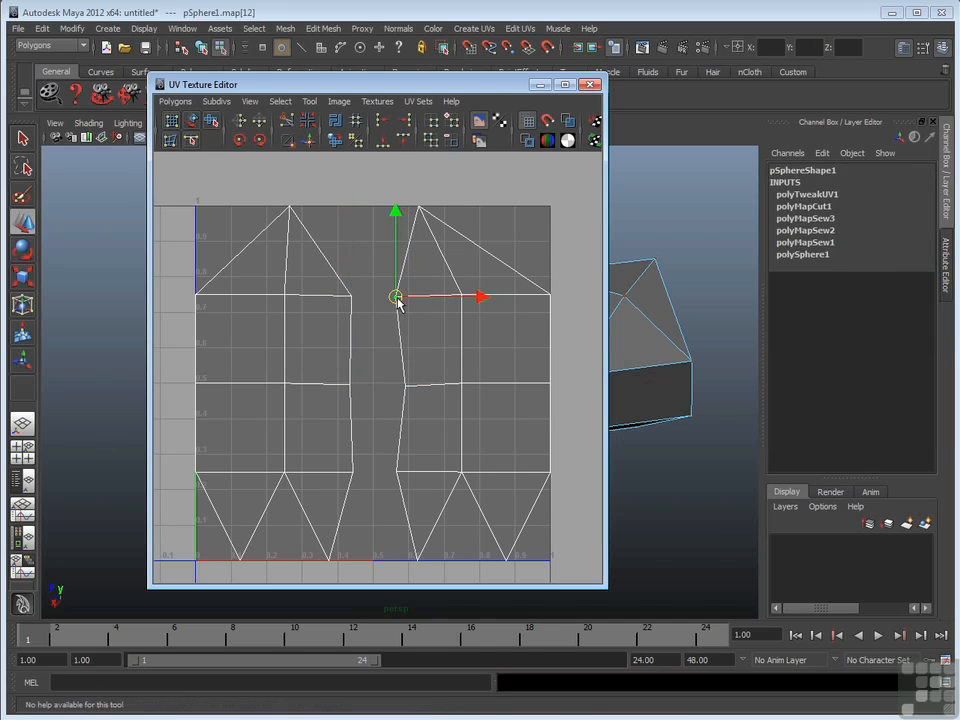
pyautogui.click(405, 385)
pyautogui.moveTo(405, 388); pyautogui.dragTo(397, 388)
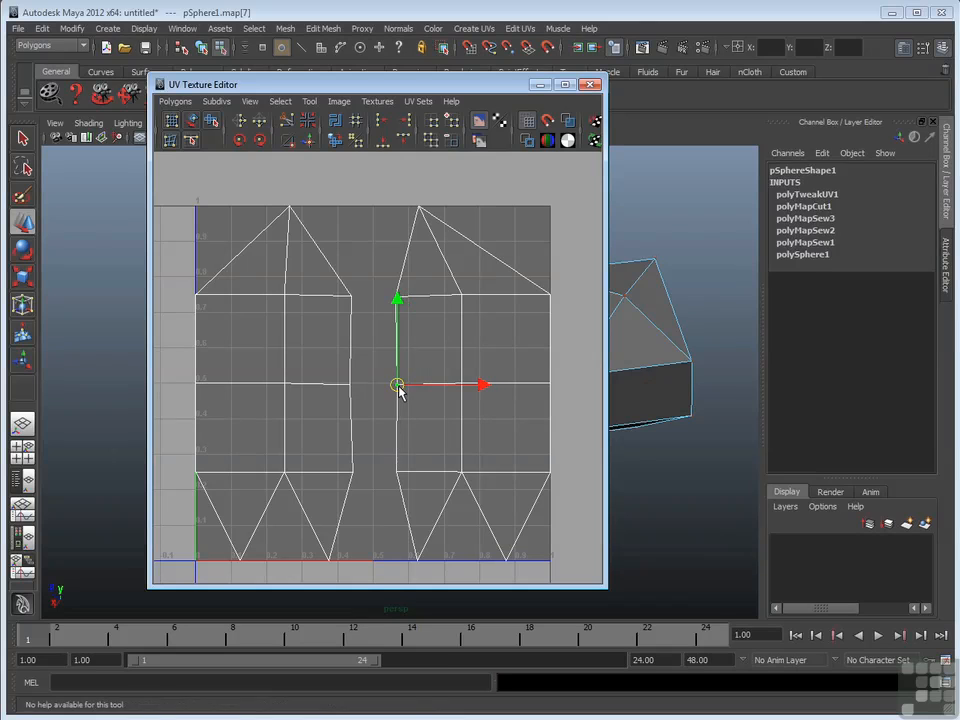
# Straighten the cut borders of both shells by scaling each border's three UVs flat in the U direction
pyautogui.click(364, 302)
pyautogui.moveTo(362, 273); pyautogui.dragTo(334, 508)
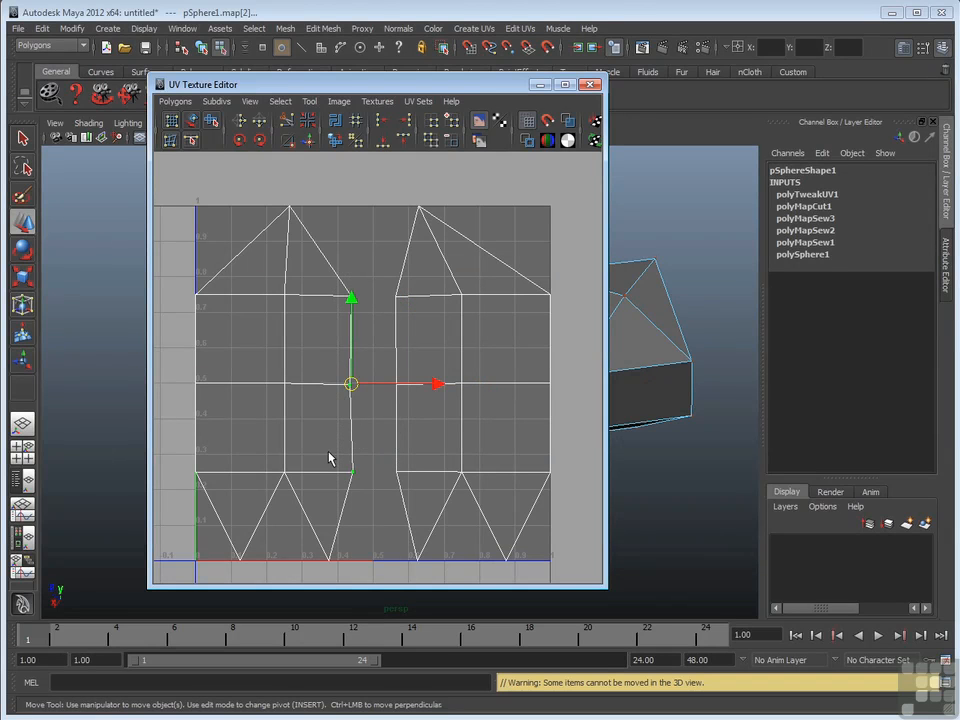
pyautogui.click(22, 277)
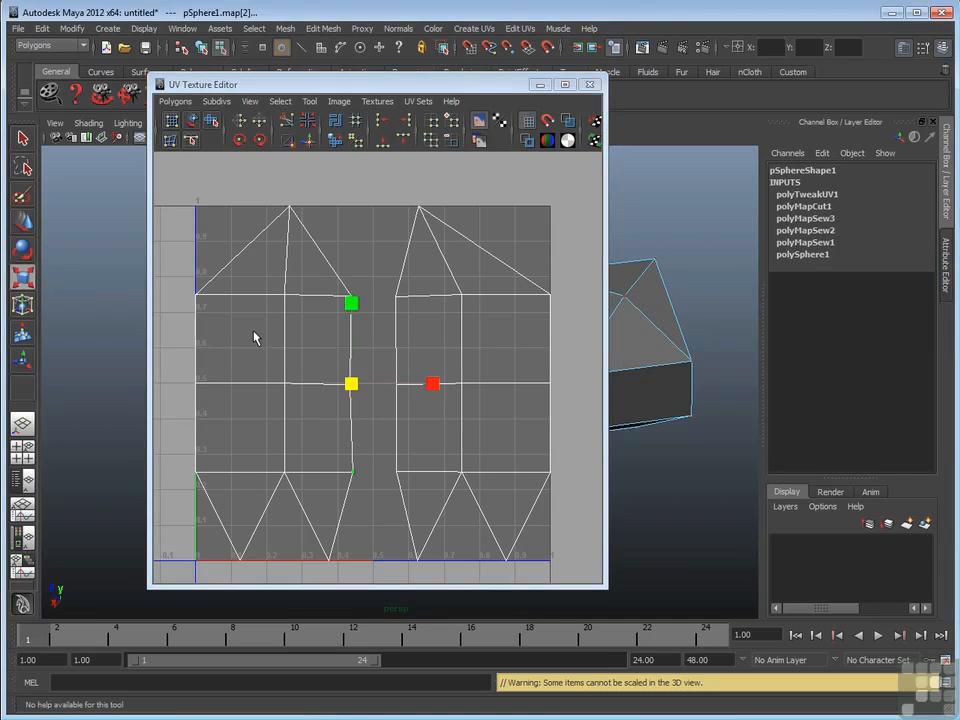
pyautogui.moveTo(433, 387); pyautogui.dragTo(356, 389)
pyautogui.moveTo(376, 287); pyautogui.dragTo(422, 482)
pyautogui.moveTo(480, 386); pyautogui.dragTo(396, 392)
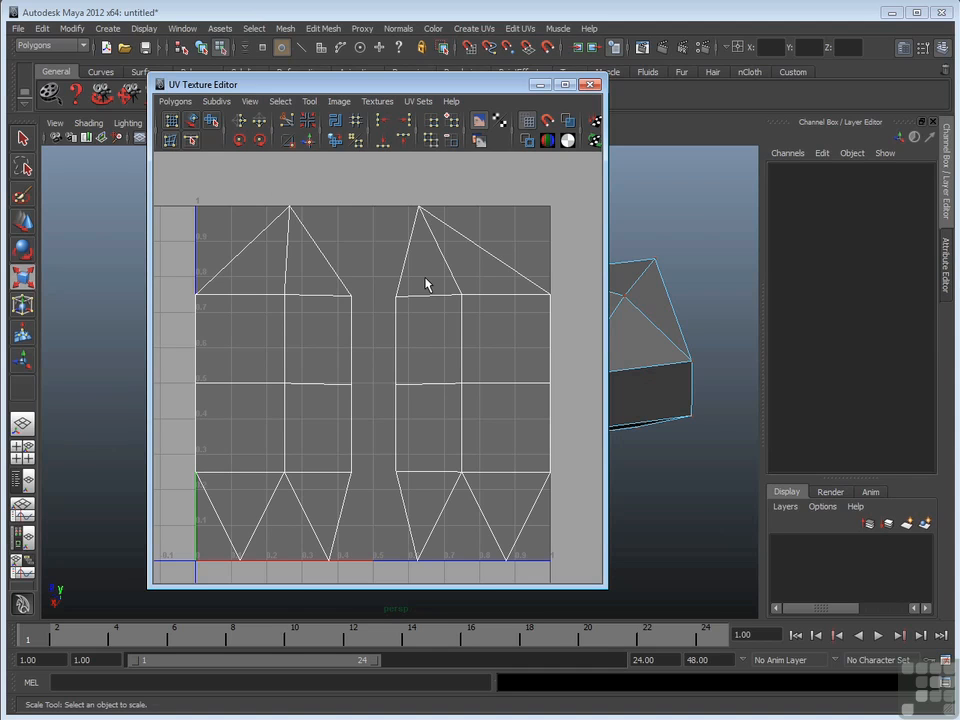
# Rejoin the two shells by applying Move and Sew UV Edges to the cut border edge in the upper square row
pyautogui.rightClick(396, 350)
pyautogui.moveTo(396, 350); pyautogui.dragTo(398, 318, button='right')
pyautogui.click(411, 357)
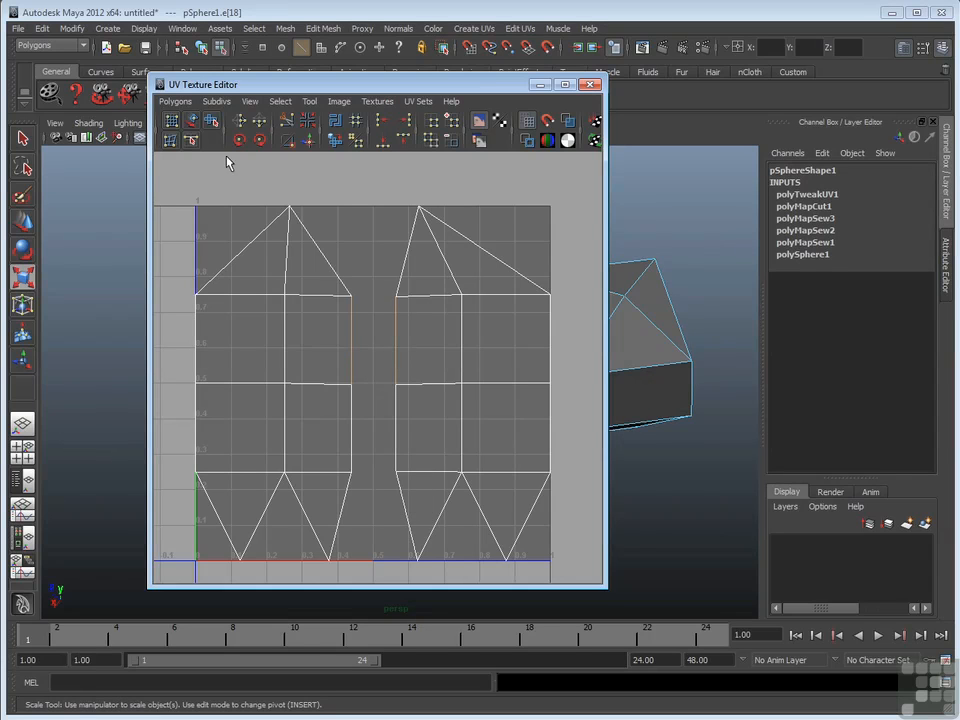
pyautogui.click(178, 101)
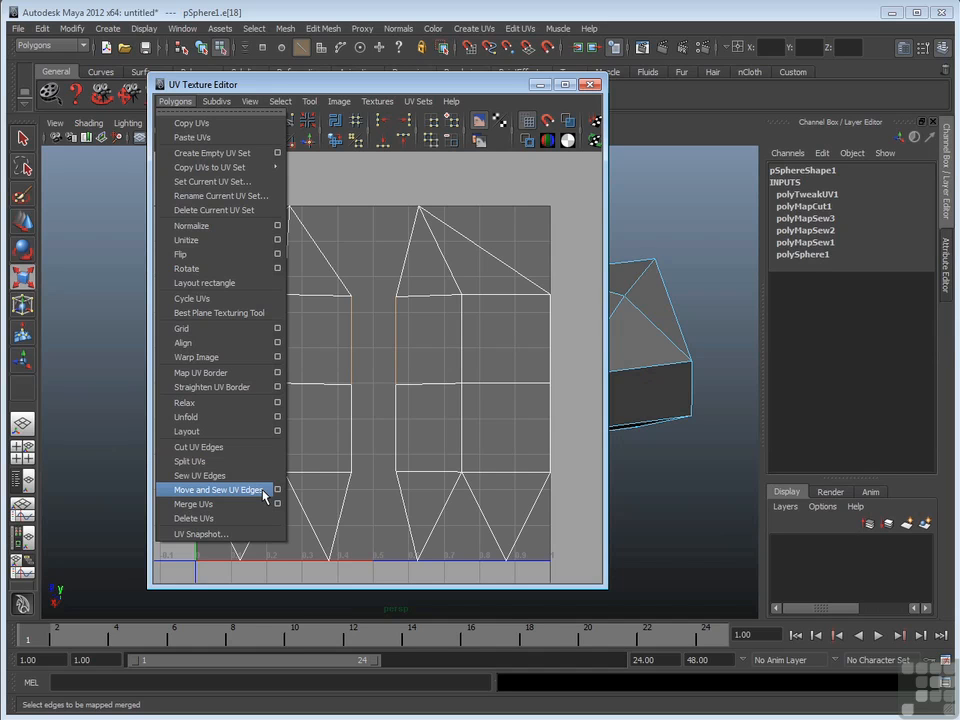
pyautogui.click(263, 490)
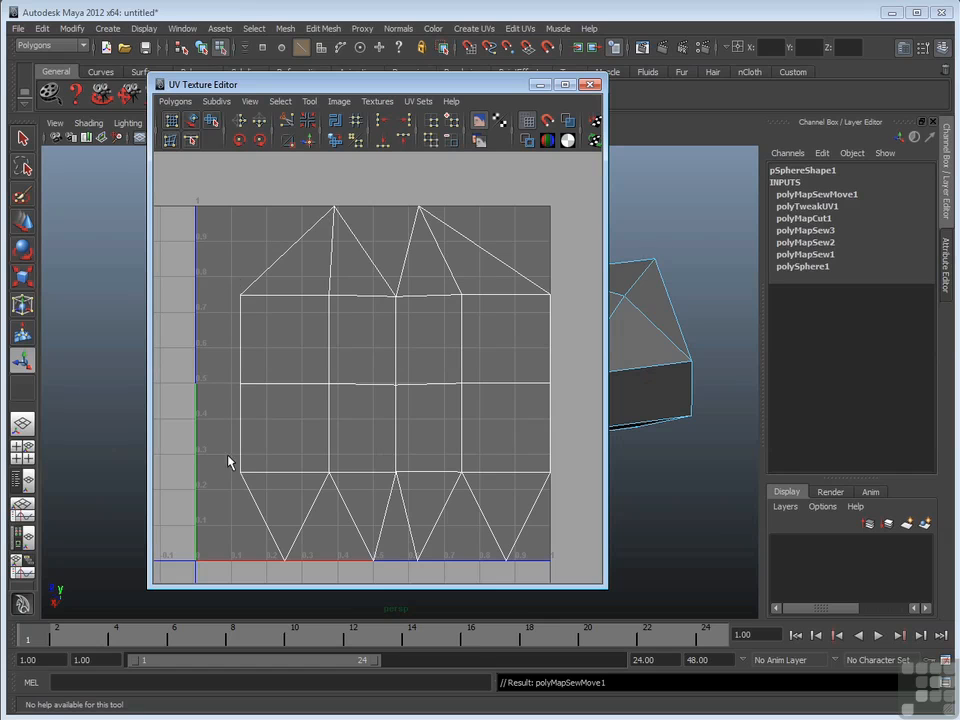
pyautogui.click(410, 347)
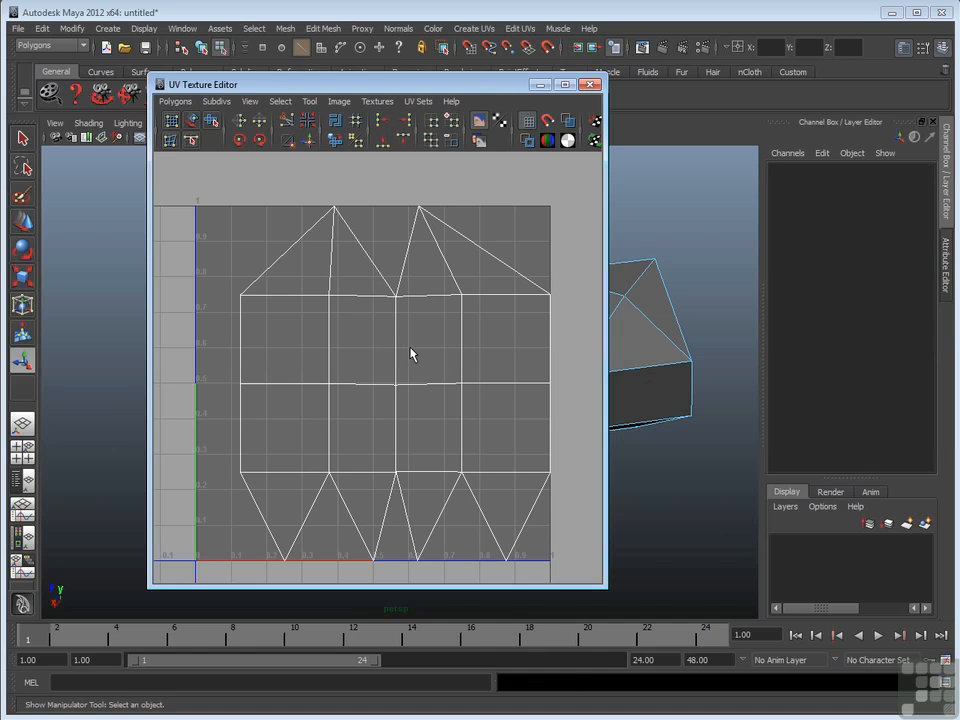
# Undo the Move and Sew of the two shells, leaving the cut border edge in the upper square row selected
pyautogui.hotkey('ctrl', 'z')
pyautogui.hotkey('ctrl', 'z')
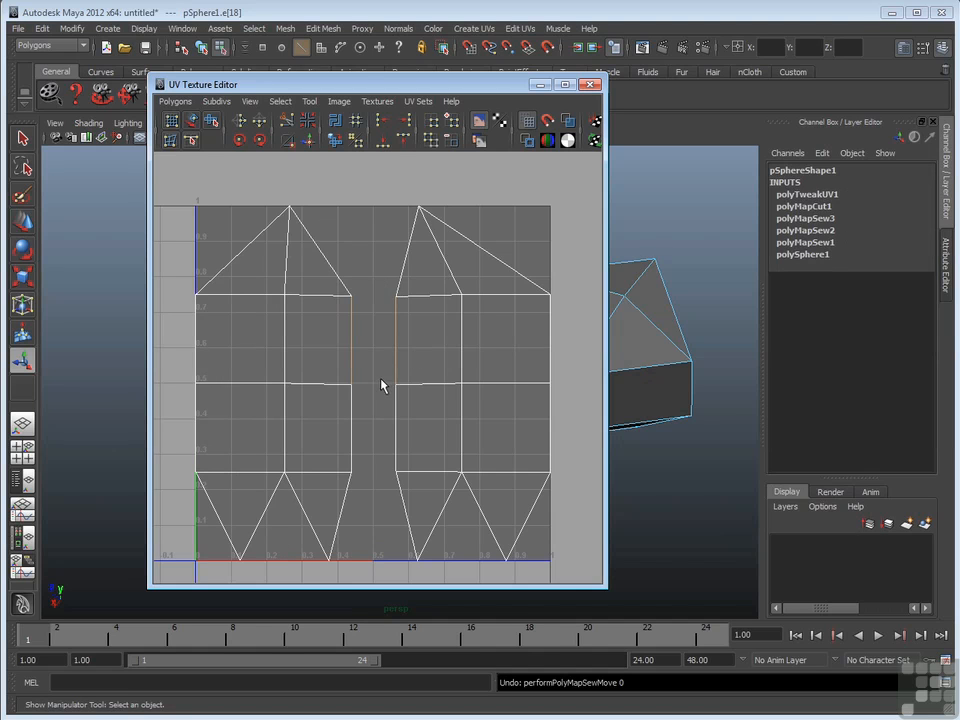
pyautogui.click(381, 385)
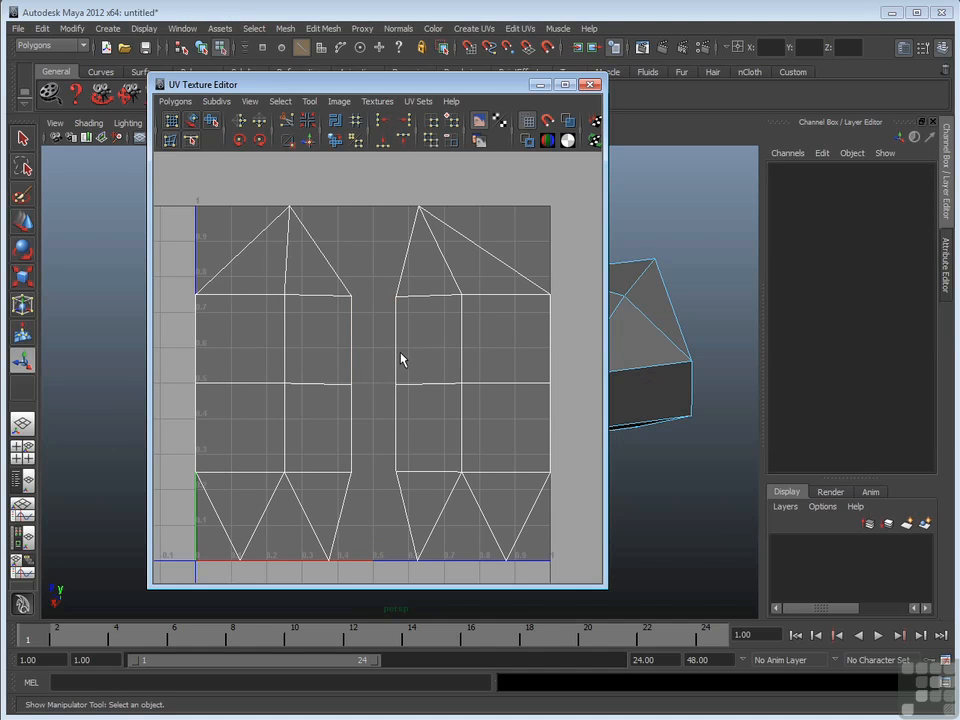
pyautogui.hotkey('ctrl', 'z')
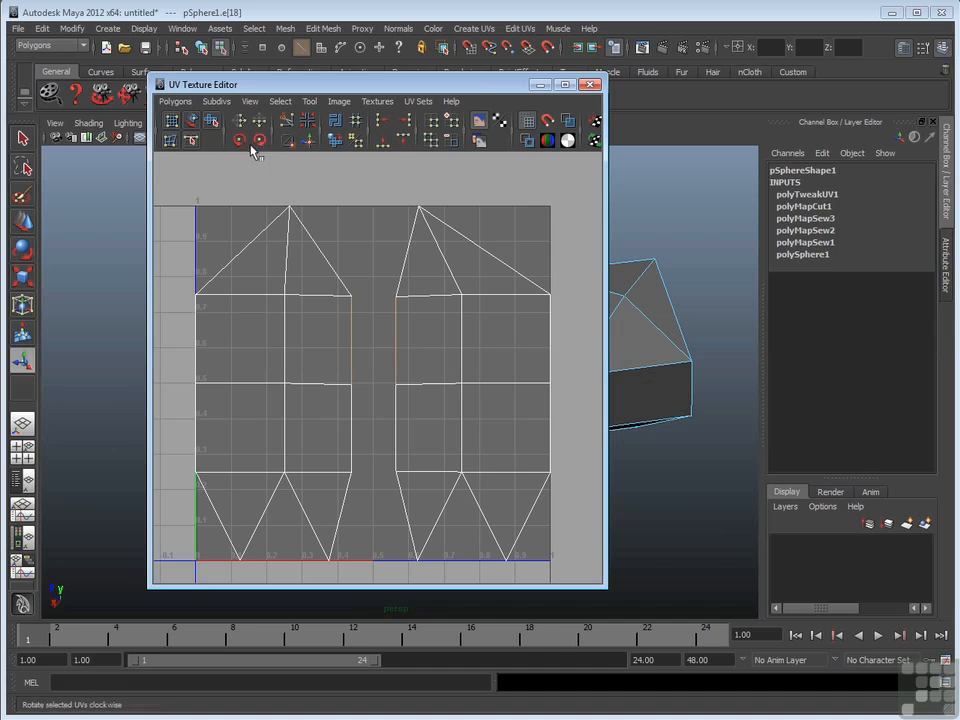
# Try joining the upper-row cut border edge with Sew UV Edges, and undo the sewing to separate the shells again
pyautogui.click(177, 102)
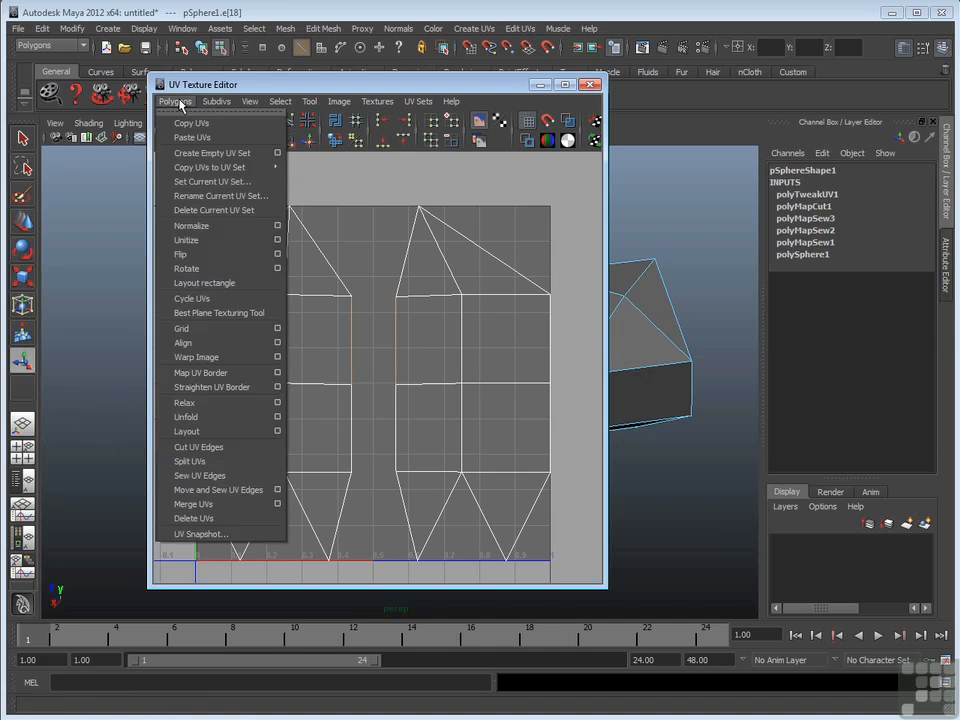
pyautogui.click(241, 476)
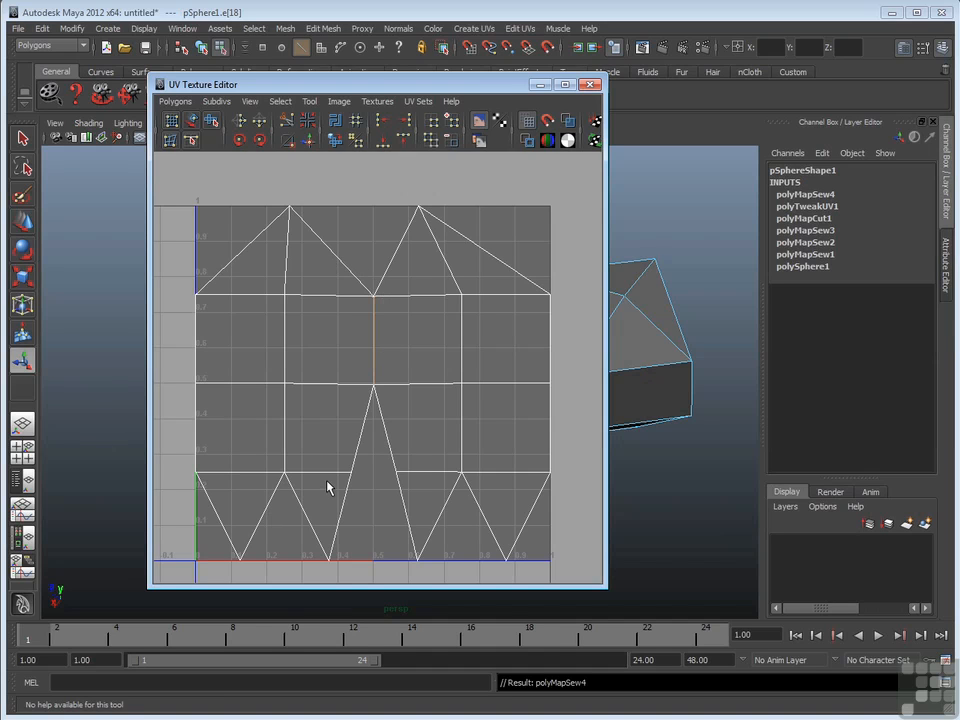
pyautogui.click(368, 257)
pyautogui.hotkey('ctrl', 'z')
pyautogui.hotkey('ctrl', 'z')
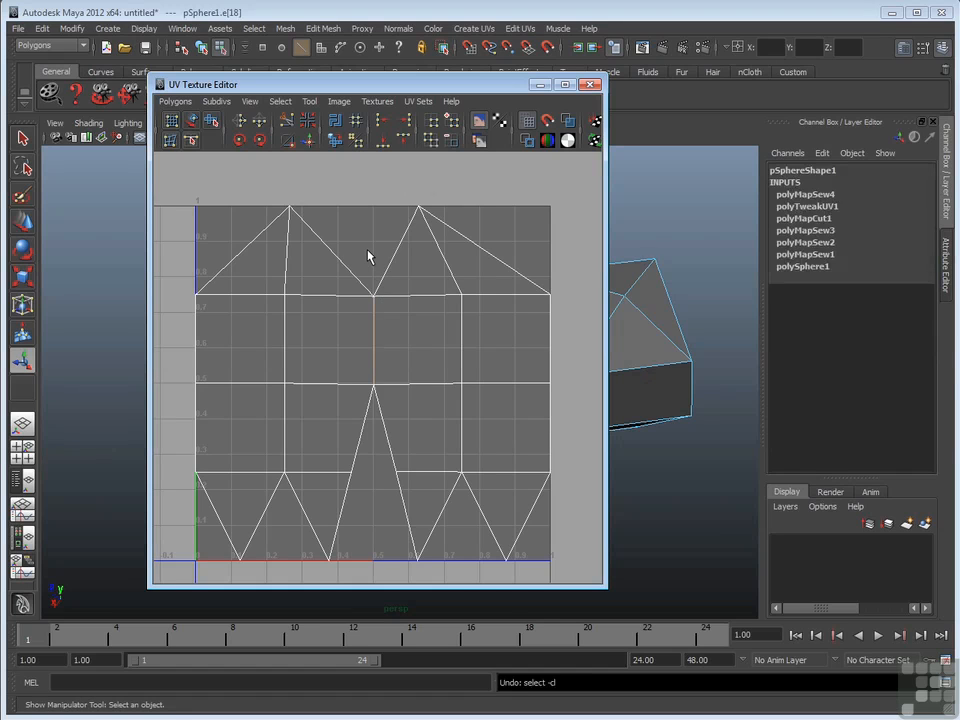
pyautogui.click(393, 400)
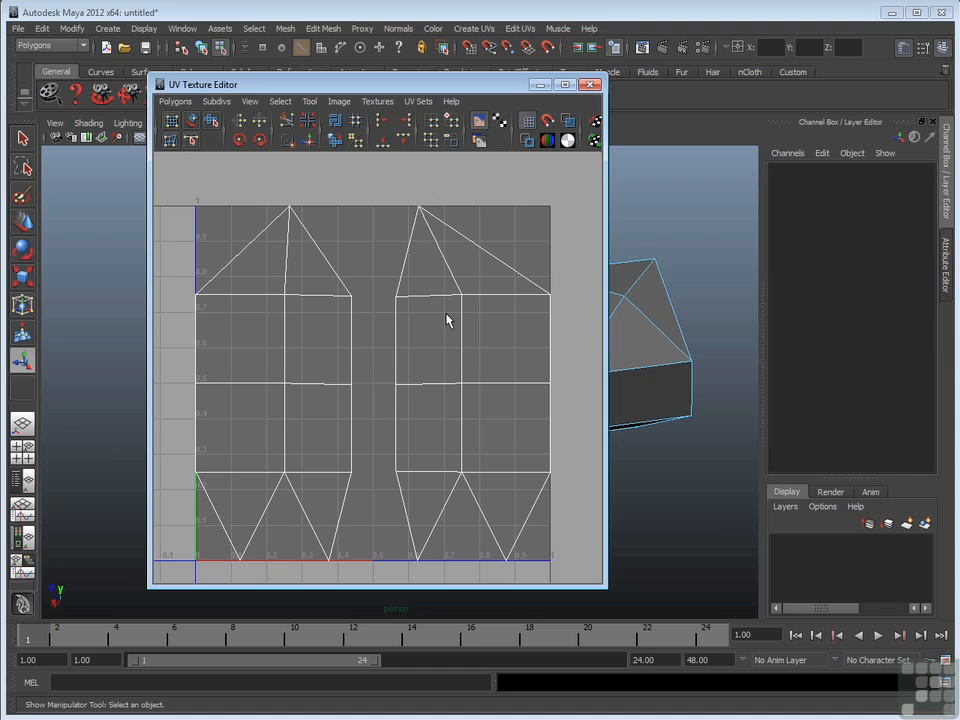
# Apply Move and Sew UV Edges to the outer slanted edge at the tip of the second shell
pyautogui.scroll(-3, 420, 322)
pyautogui.keyDown('alt'); pyautogui.moveTo(426, 315); pyautogui.dragTo(422, 356, button='middle'); pyautogui.keyUp('alt')
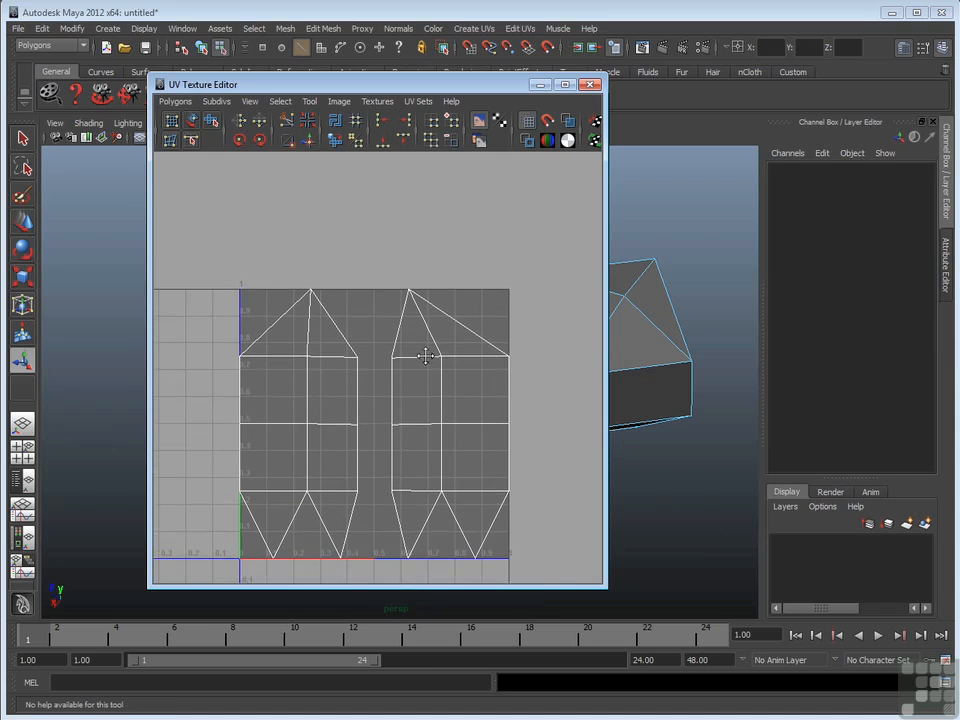
pyautogui.click(474, 337)
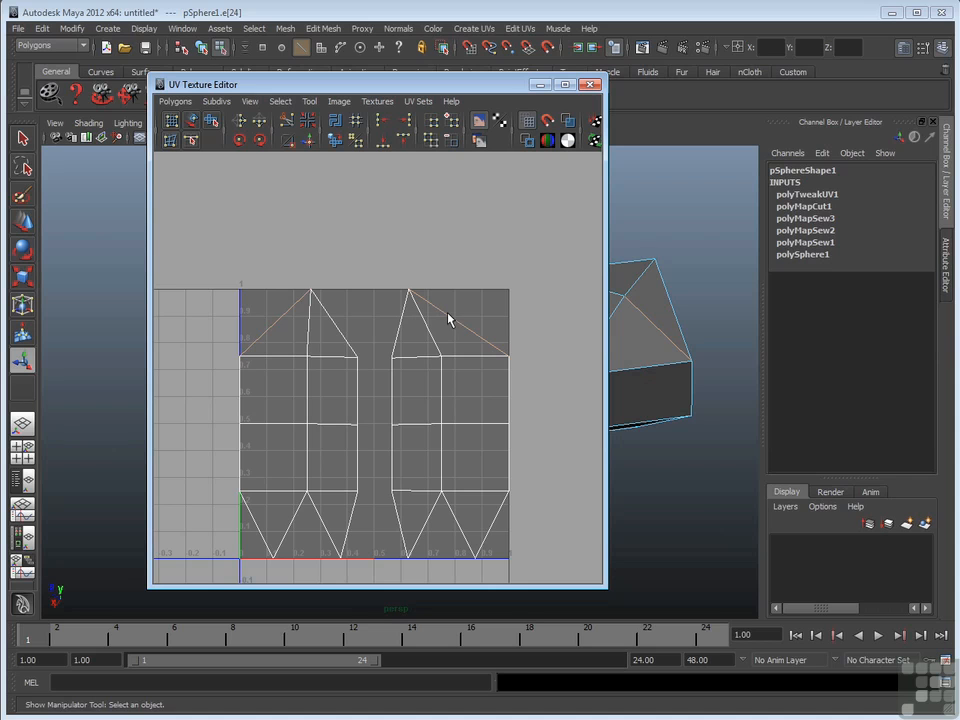
pyautogui.click(175, 101)
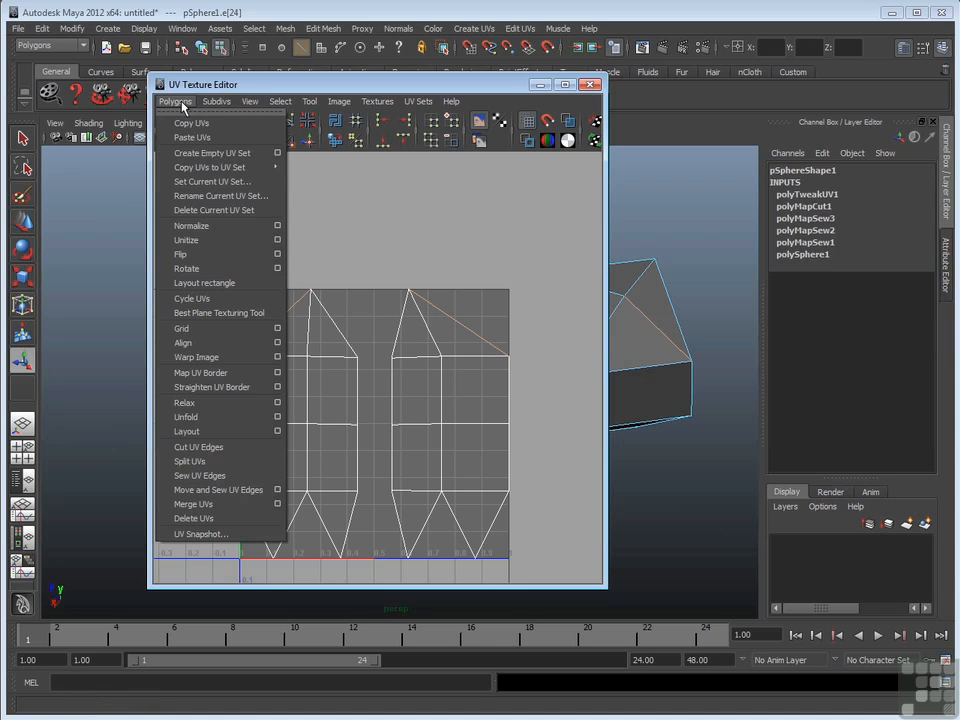
pyautogui.click(260, 492)
pyautogui.keyDown('alt'); pyautogui.moveTo(386, 390); pyautogui.dragTo(510, 386, button='middle'); pyautogui.keyUp('alt')
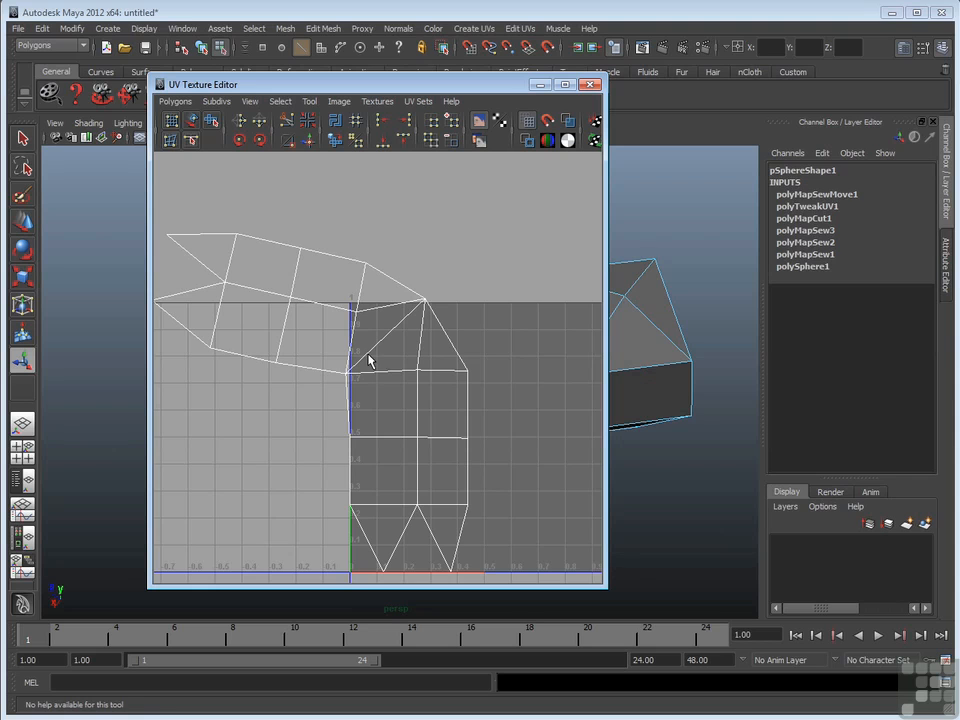
# Undo the Move and Sew across the outer slanted edge and clear the selection
pyautogui.hotkey('ctrl', 'z')
pyautogui.hotkey('ctrl', 'z')
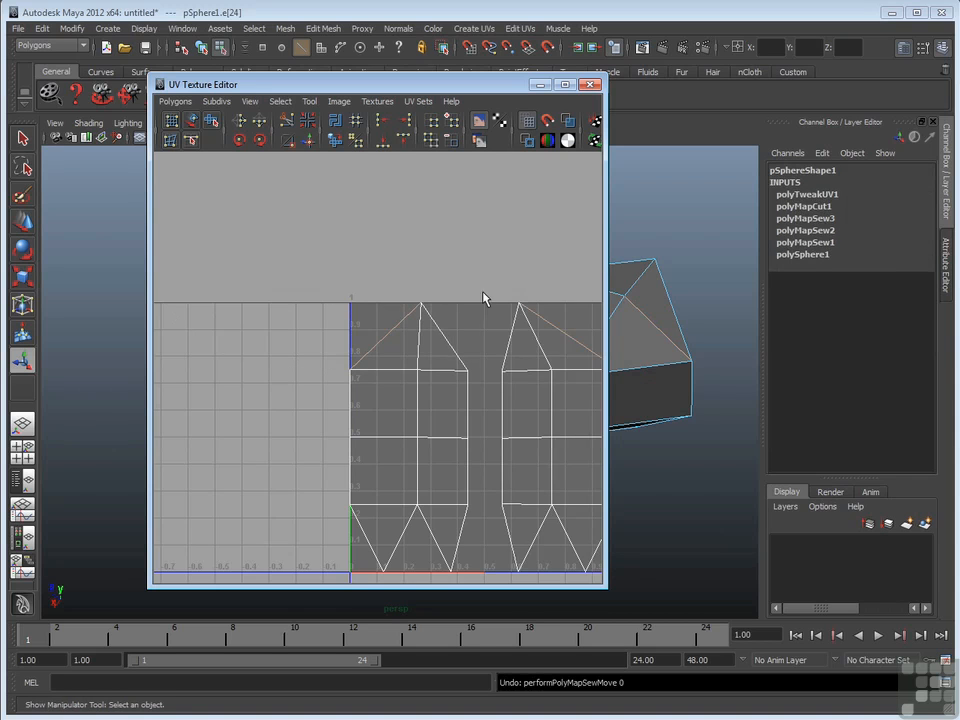
pyautogui.keyDown('alt'); pyautogui.moveTo(491, 336); pyautogui.dragTo(375, 258, button='middle'); pyautogui.keyUp('alt')
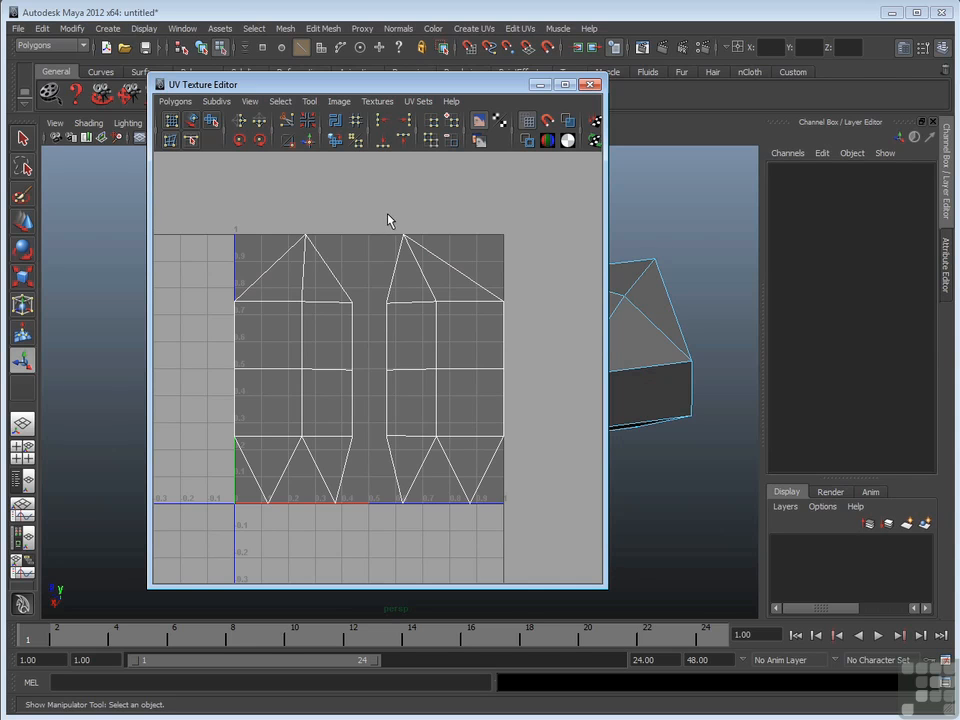
pyautogui.keyDown('alt'); pyautogui.moveTo(336, 366); pyautogui.dragTo(486, 328, button='right'); pyautogui.keyUp('alt')
pyautogui.keyDown('alt'); pyautogui.moveTo(474, 329); pyautogui.dragTo(492, 340, button='middle'); pyautogui.keyUp('alt')
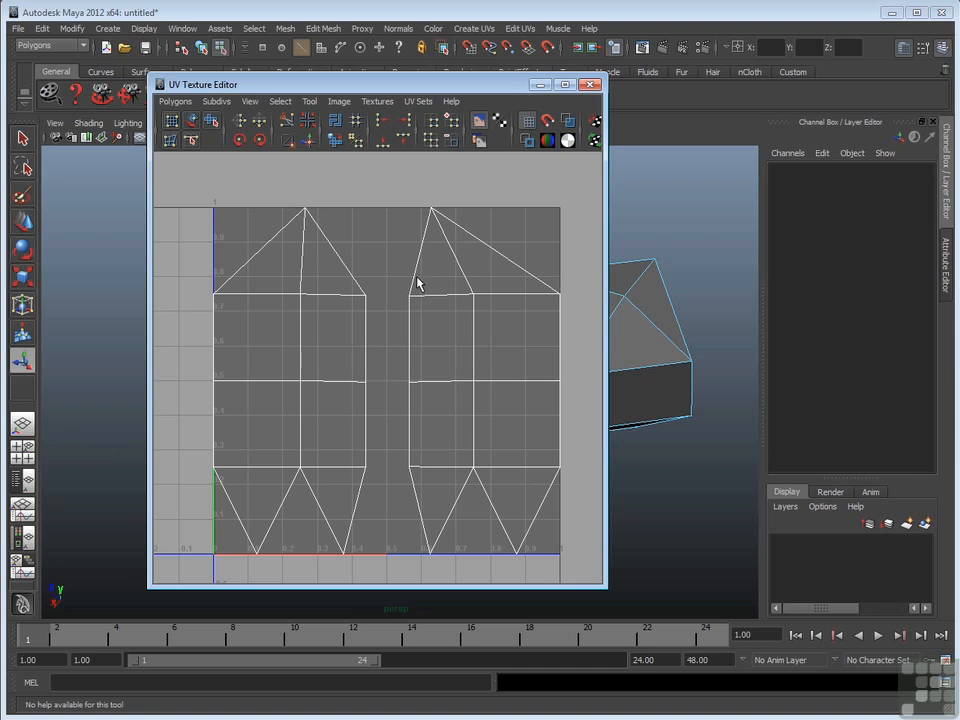
# Switch to UV selection and pick the tip UVs of both shells, with the UV Texture Editor moved clear of the sphere's pole
pyautogui.moveTo(425, 200); pyautogui.dragTo(444, 213)
pyautogui.moveTo(430, 209); pyautogui.dragTo(456, 210, button='right')
pyautogui.click(437, 212)
pyautogui.click(306, 211)
pyautogui.moveTo(313, 84); pyautogui.dragTo(224, 95)
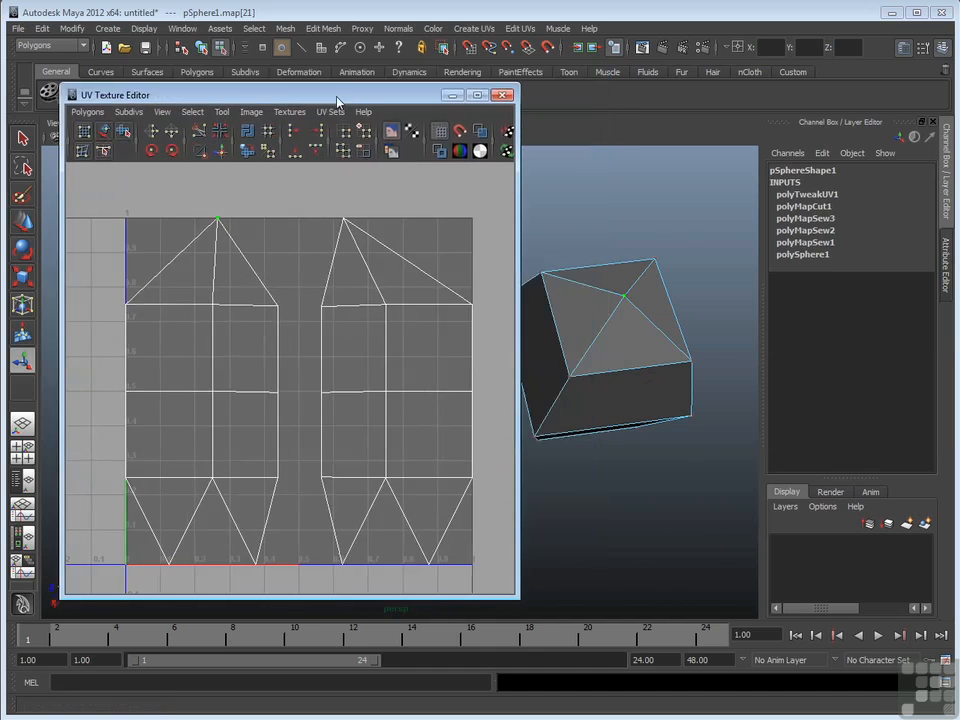
pyautogui.moveTo(183, 202); pyautogui.dragTo(349, 229)
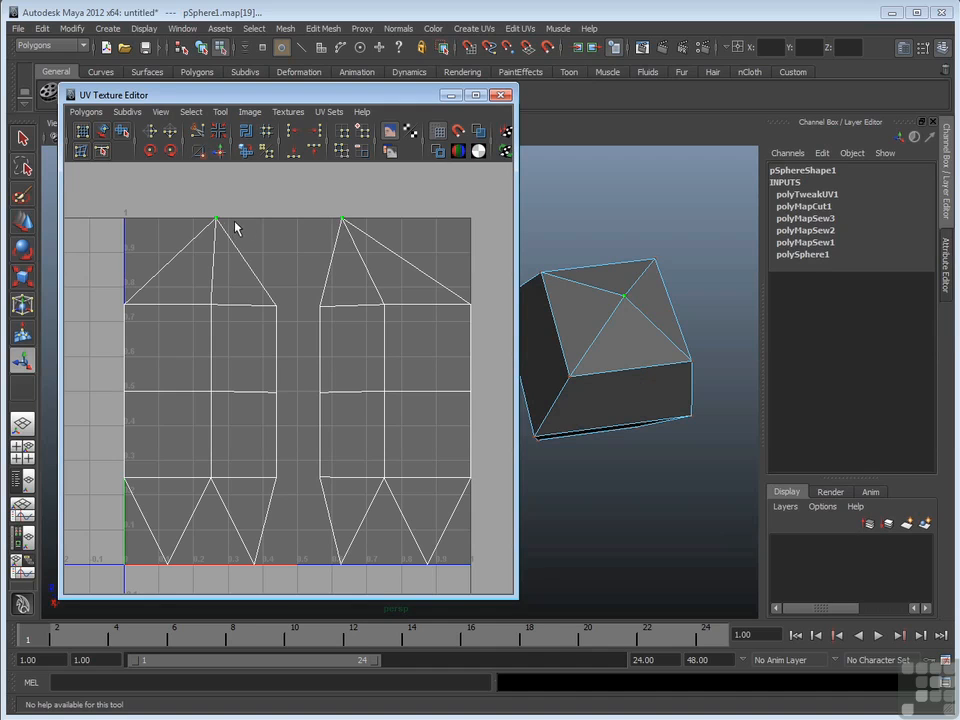
pyautogui.click(302, 214)
# Merge the upper tip UVs of both shells using Merge UVs with a threshold of 1.0000
pyautogui.moveTo(359, 209); pyautogui.dragTo(327, 236)
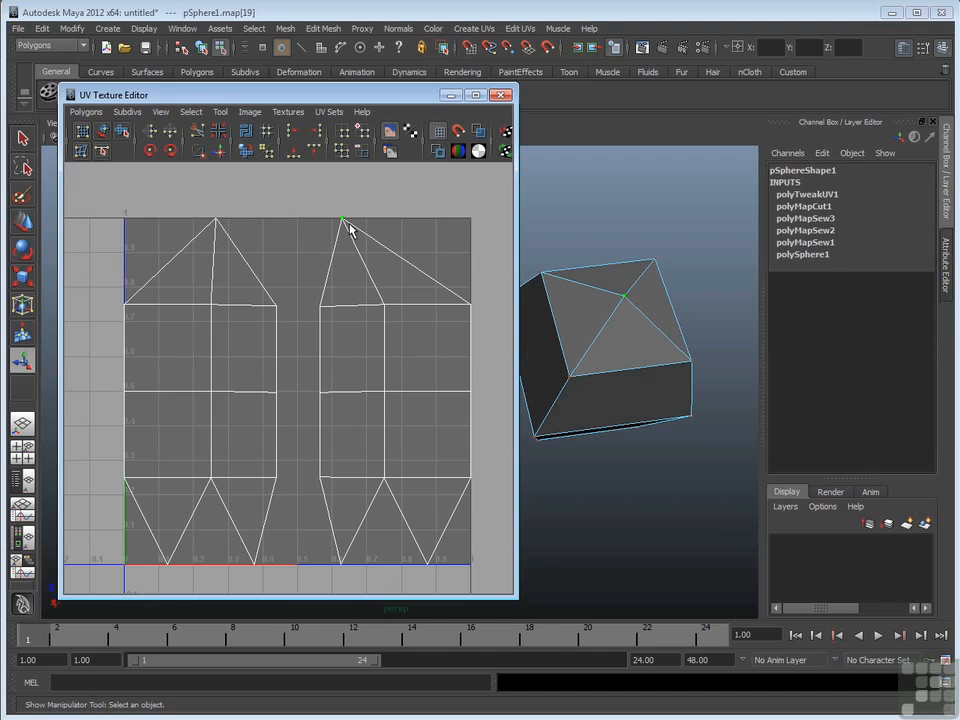
pyautogui.keyDown('shift'); pyautogui.moveTo(196, 207); pyautogui.dragTo(228, 230); pyautogui.keyUp('shift')
pyautogui.click(92, 113)
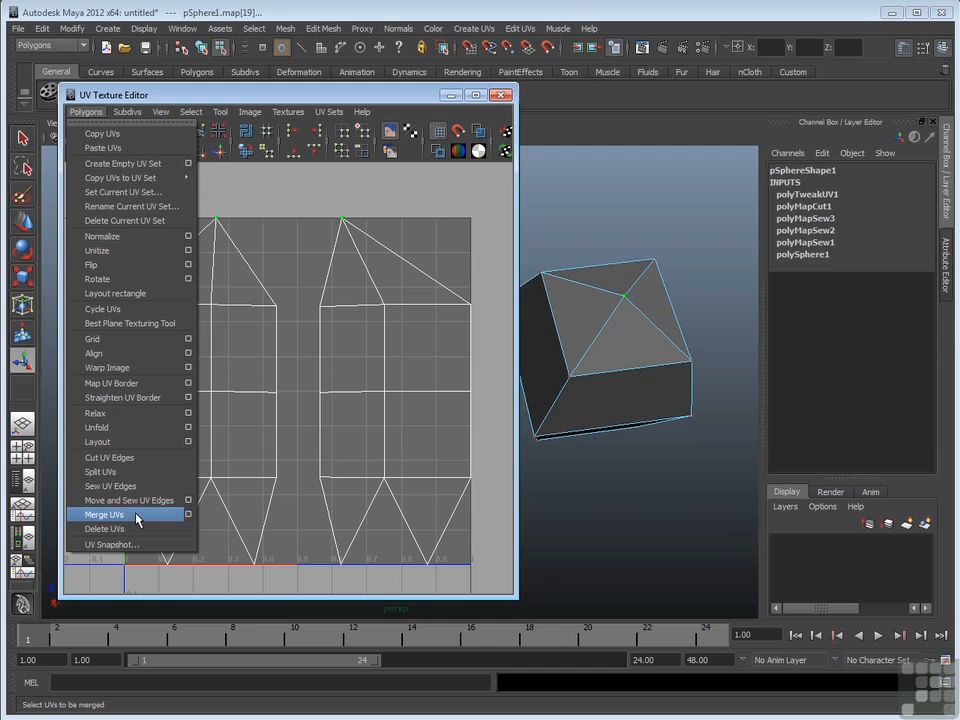
pyautogui.click(188, 514)
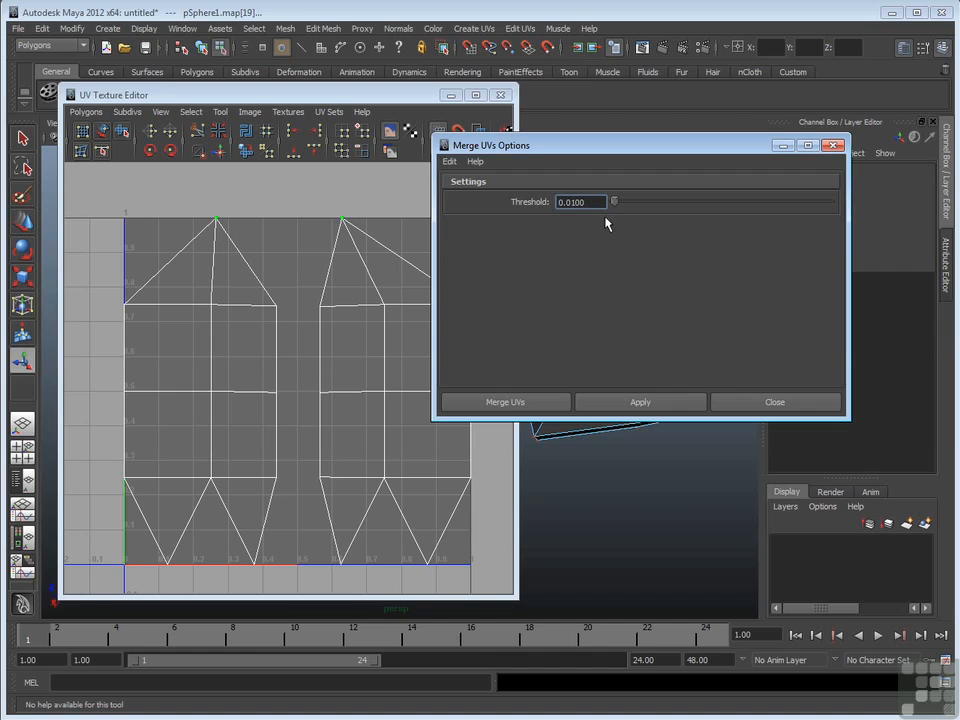
pyautogui.moveTo(615, 202); pyautogui.dragTo(835, 205)
pyautogui.click(651, 403)
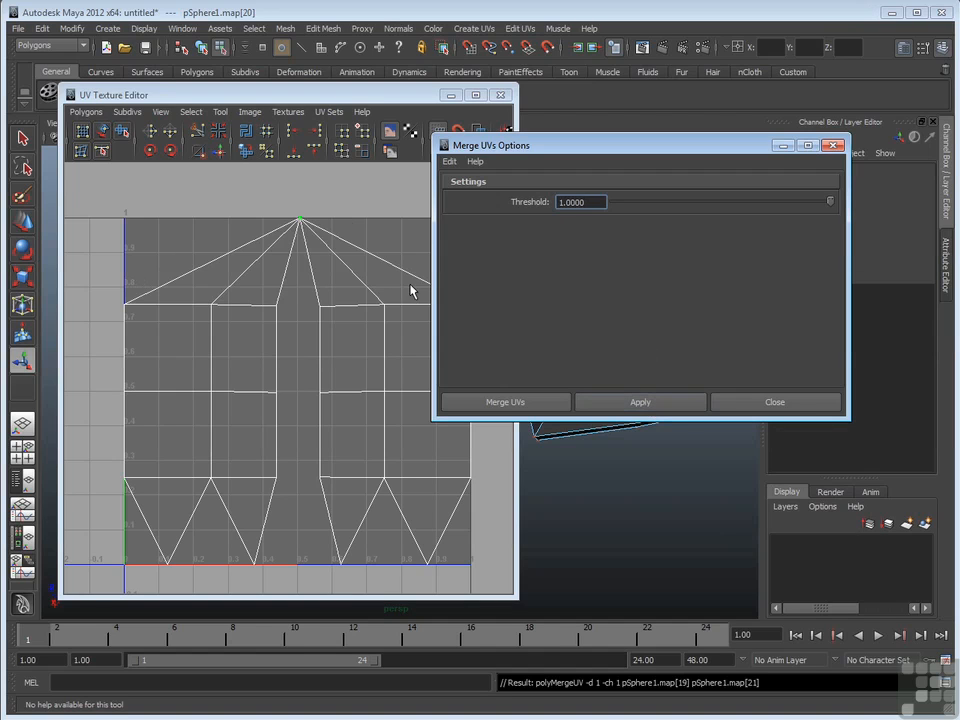